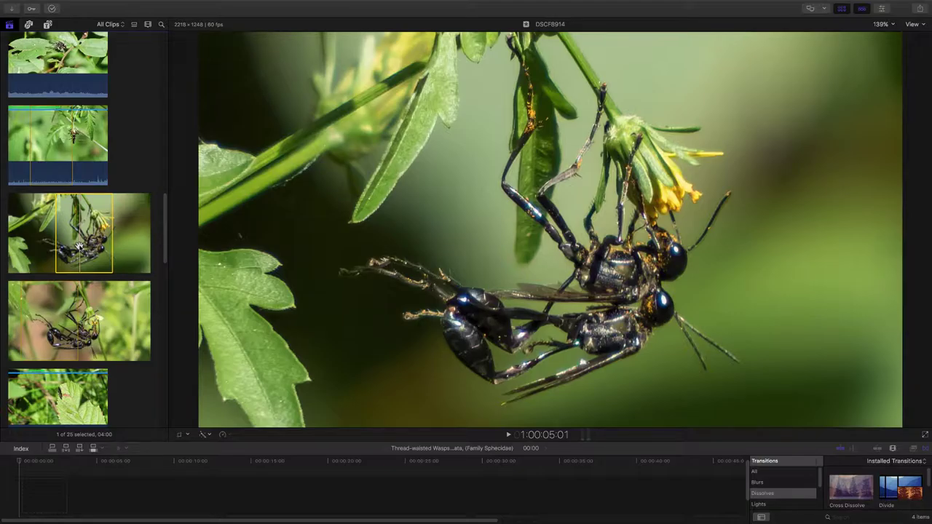
Add clips DSCF8926, DSCF8918 and DSCF8921 to the timeline in that order.
scroll(79, 247, up, 5)
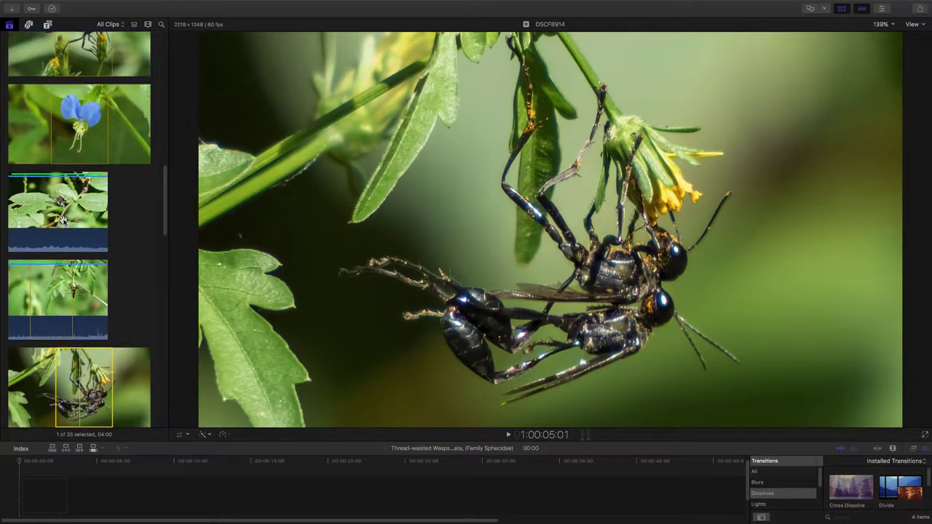
scroll(62, 221, up, 2)
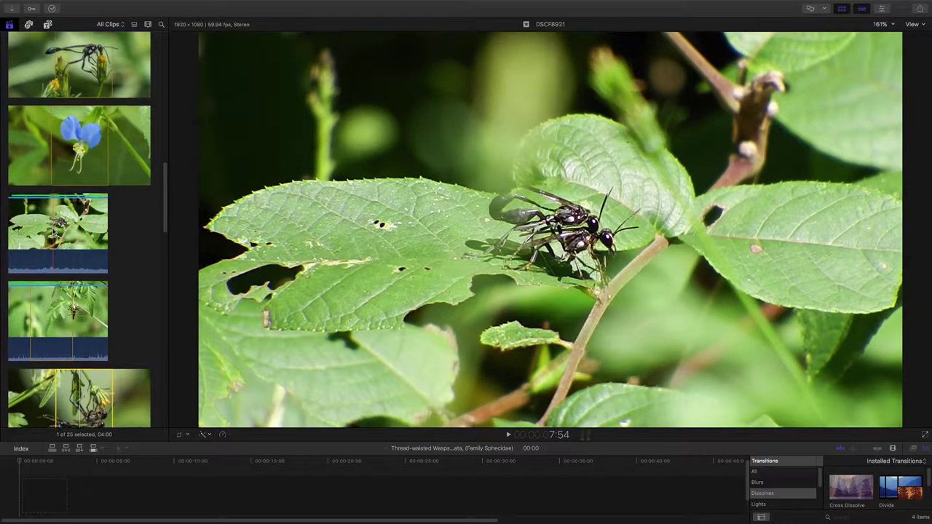
scroll(57, 223, up, 4)
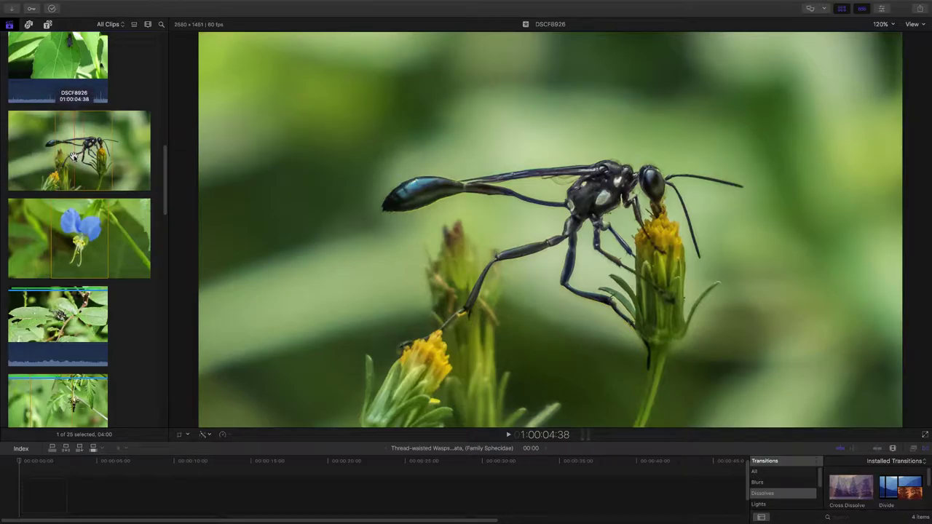
drag(73, 157, 83, 499)
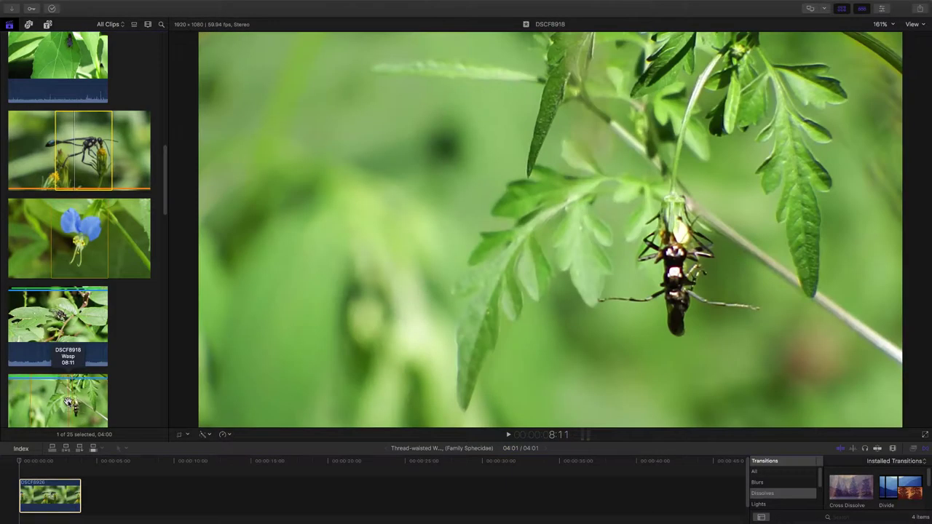
click(67, 403)
drag(61, 400, 100, 501)
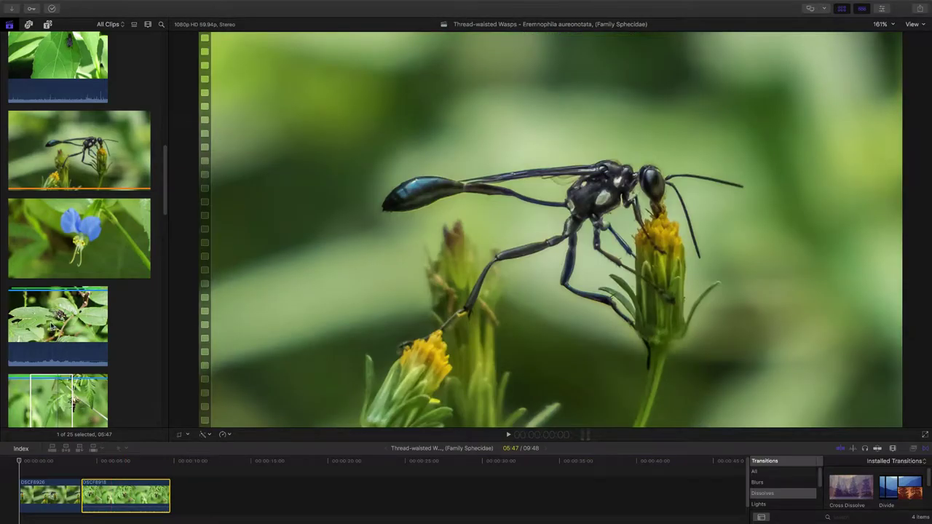
click(62, 315)
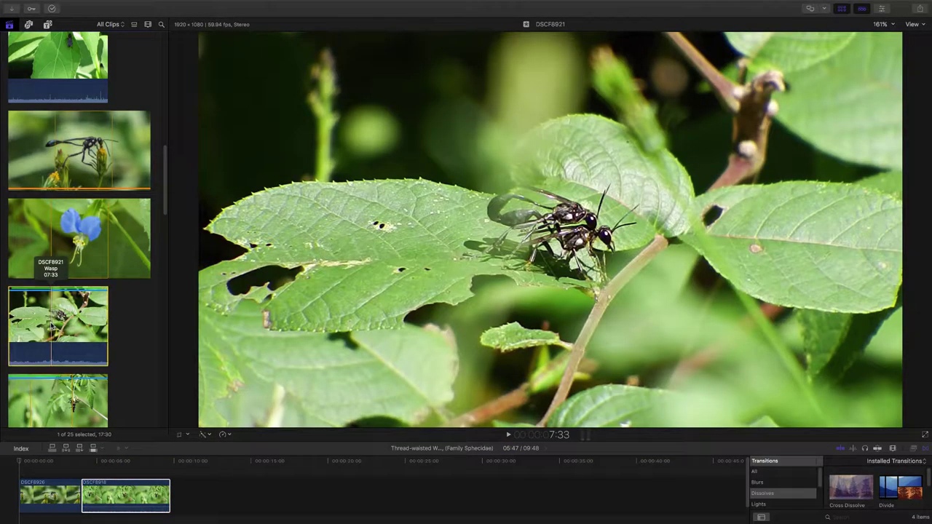
drag(62, 315, 214, 499)
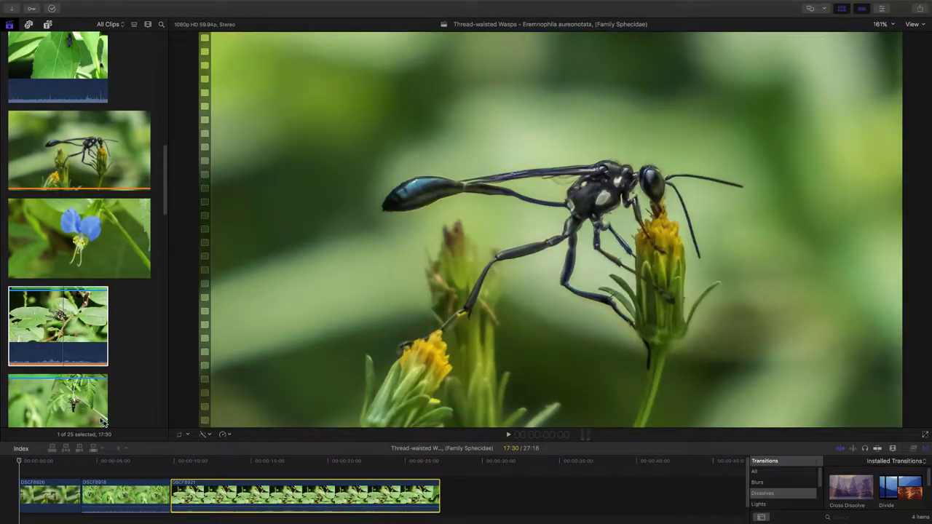
Mark a 4-second range of DSCF8909 and append it to the timeline's end.
scroll(89, 412, down, 4)
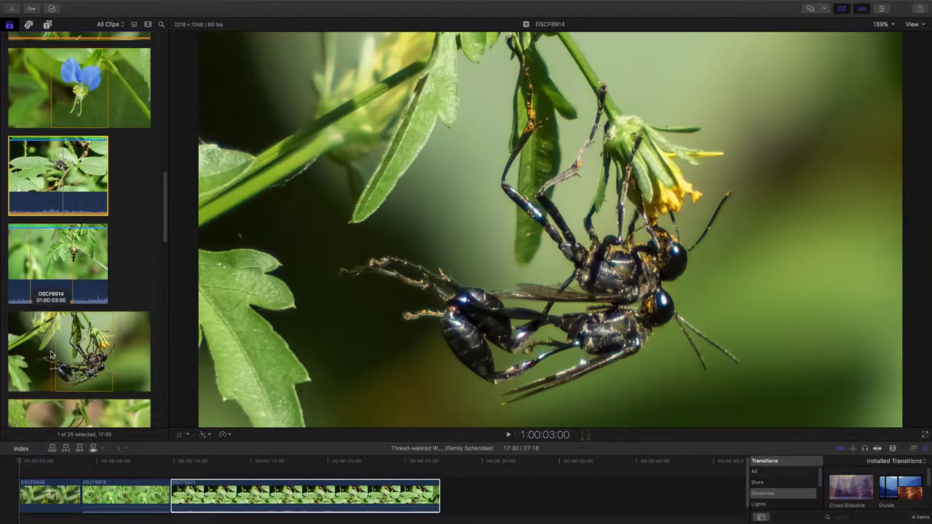
scroll(51, 353, down, 3)
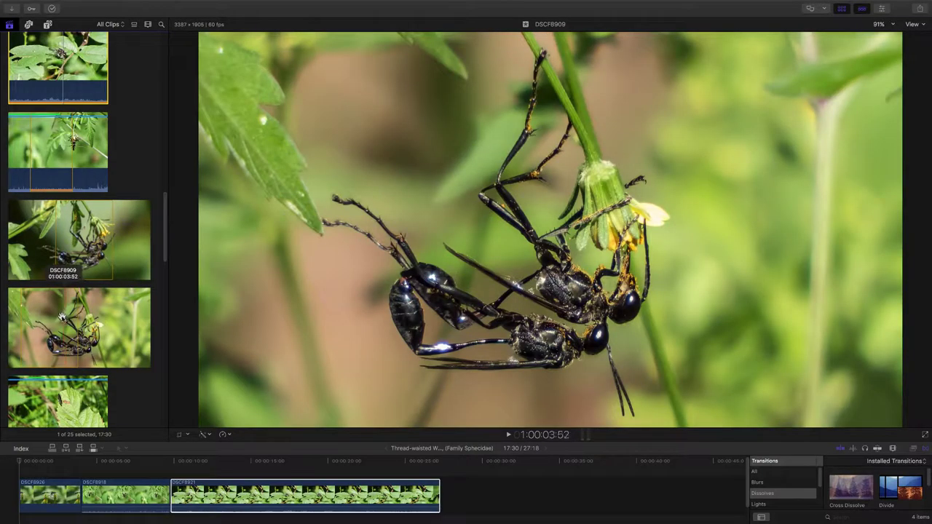
drag(21, 320, 79, 320)
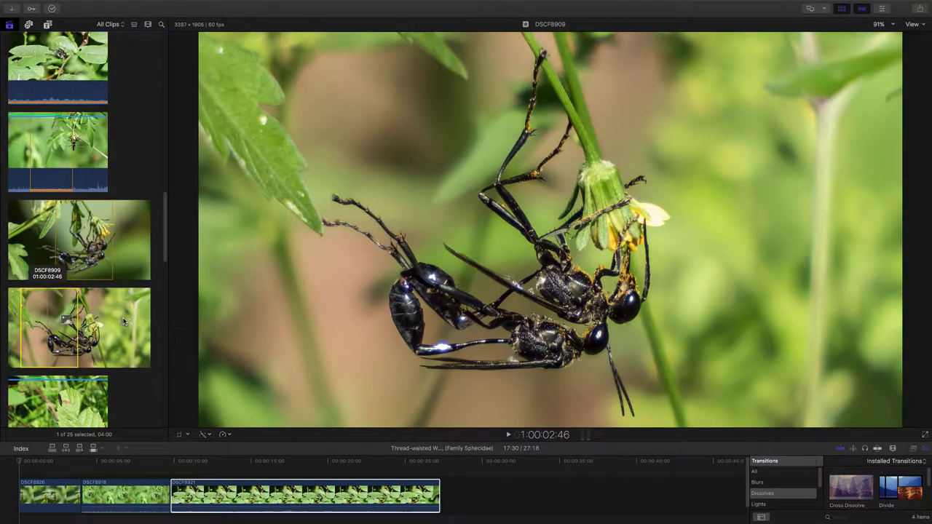
drag(469, 458, 456, 500)
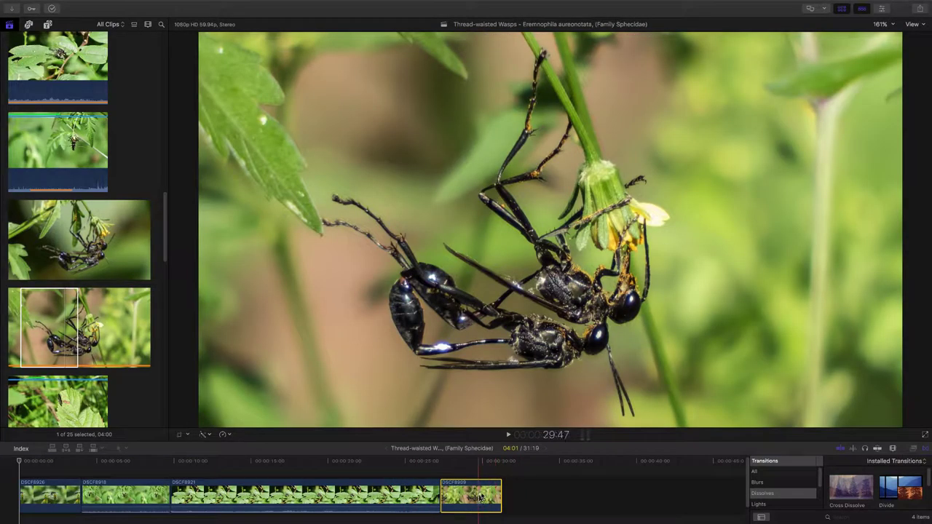
Trim the cut after DSCF8926 (project to 29:11) and shorten DSCF8918's end.
click(500, 484)
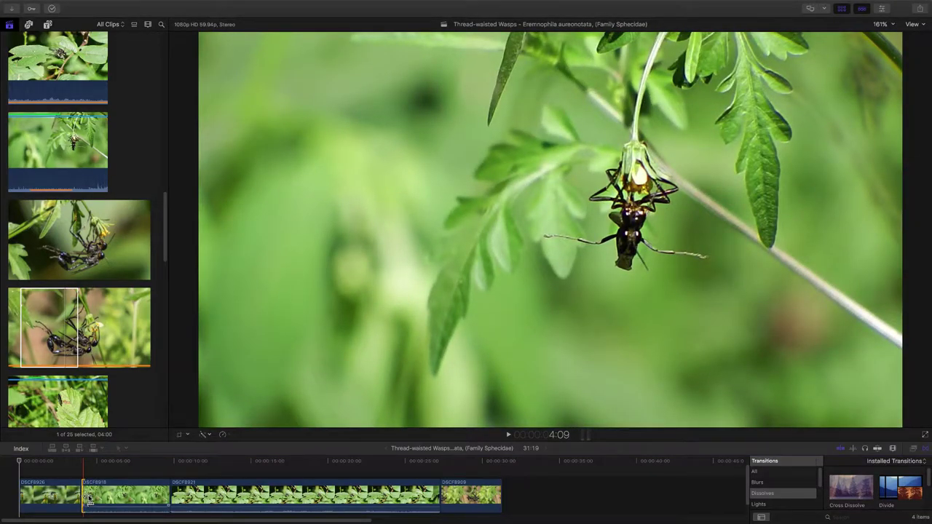
drag(88, 498, 117, 500)
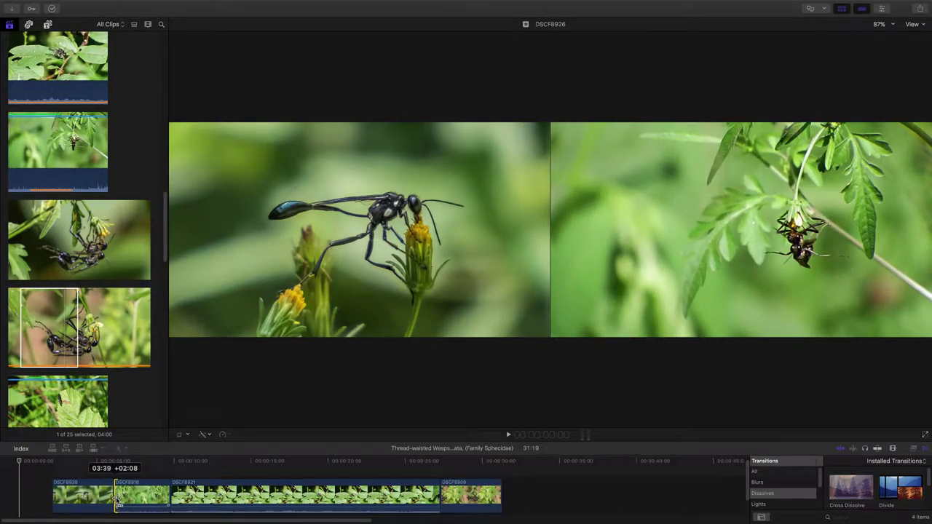
drag(118, 500, 118, 500)
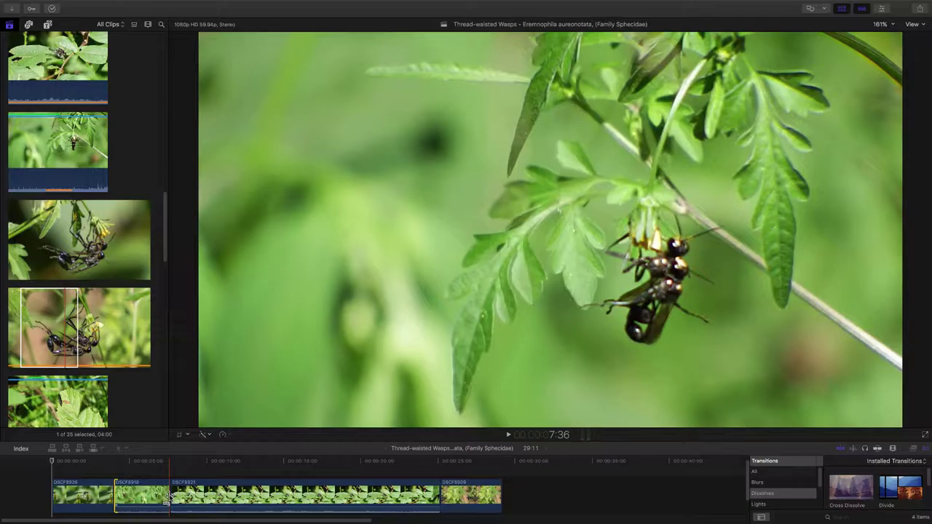
drag(166, 498, 145, 502)
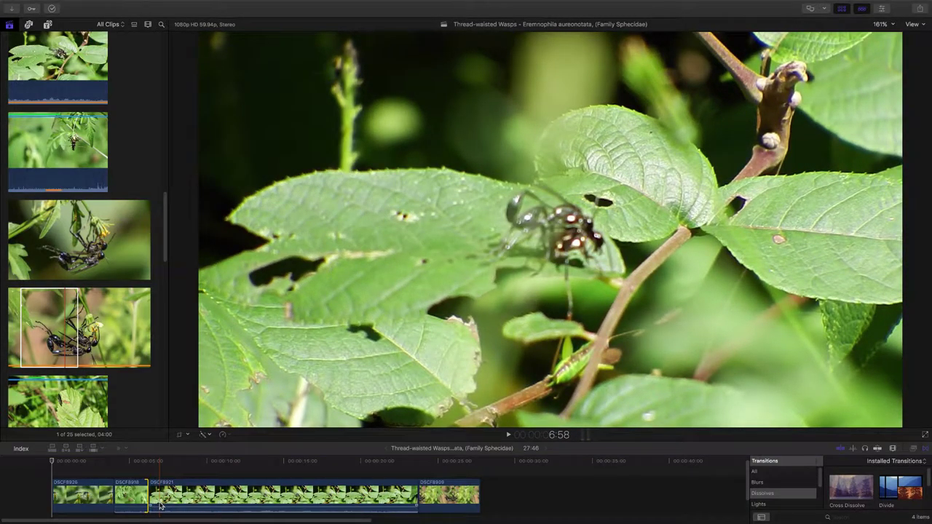
Trim the start and end of DSCF8921, bringing the project to 24:50.
click(160, 504)
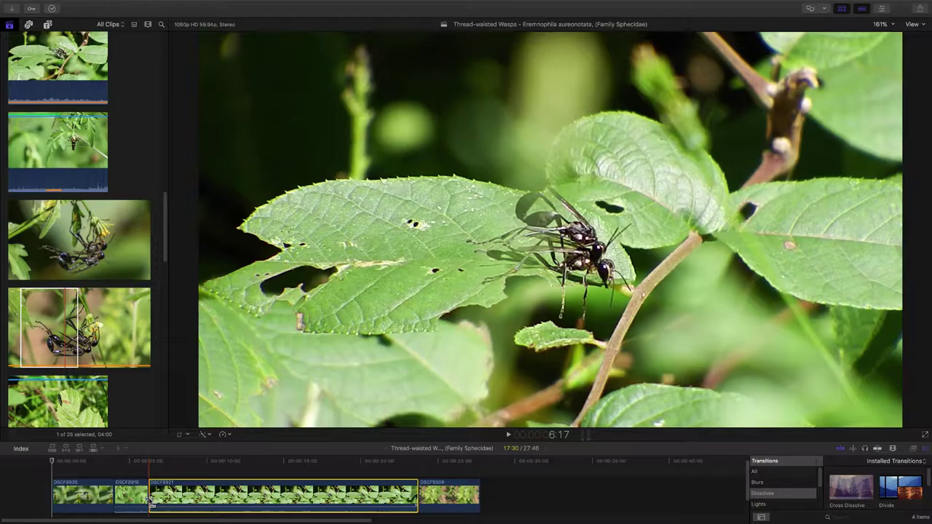
drag(151, 501, 169, 501)
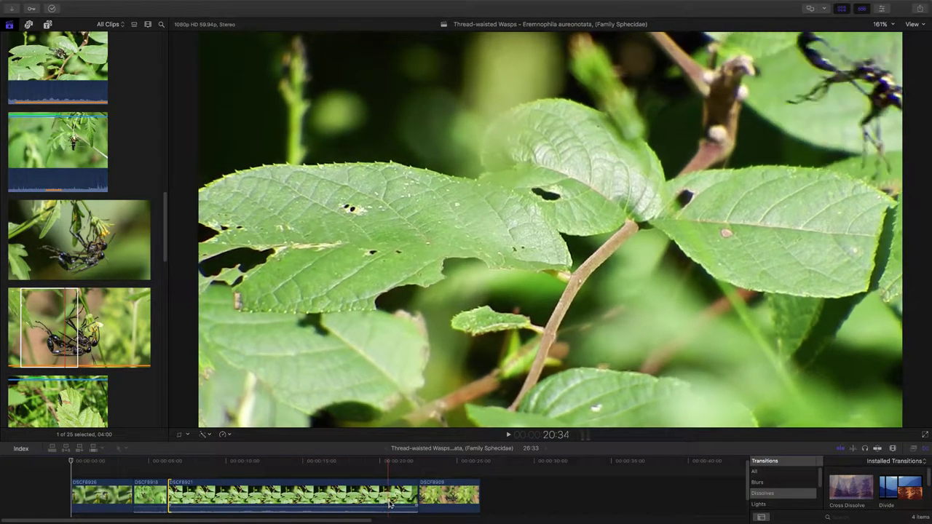
mouse_move(379, 507)
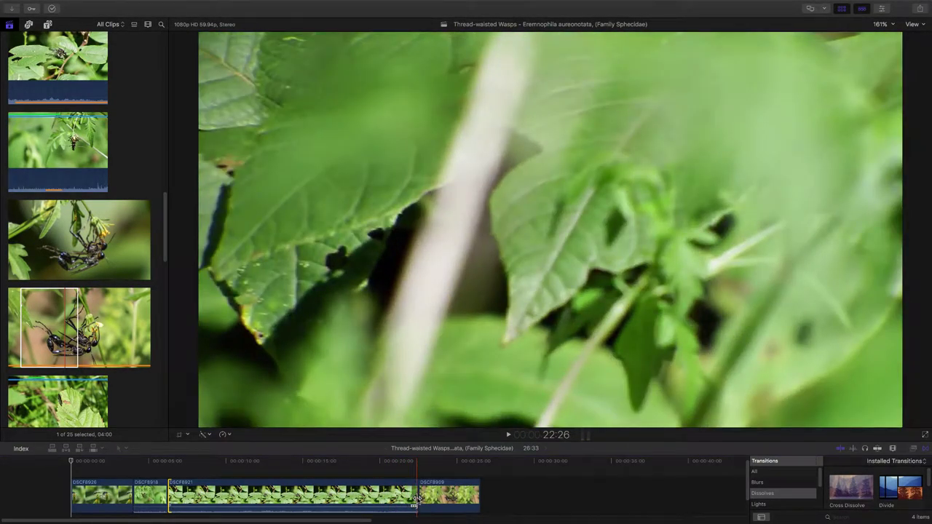
drag(416, 501, 391, 502)
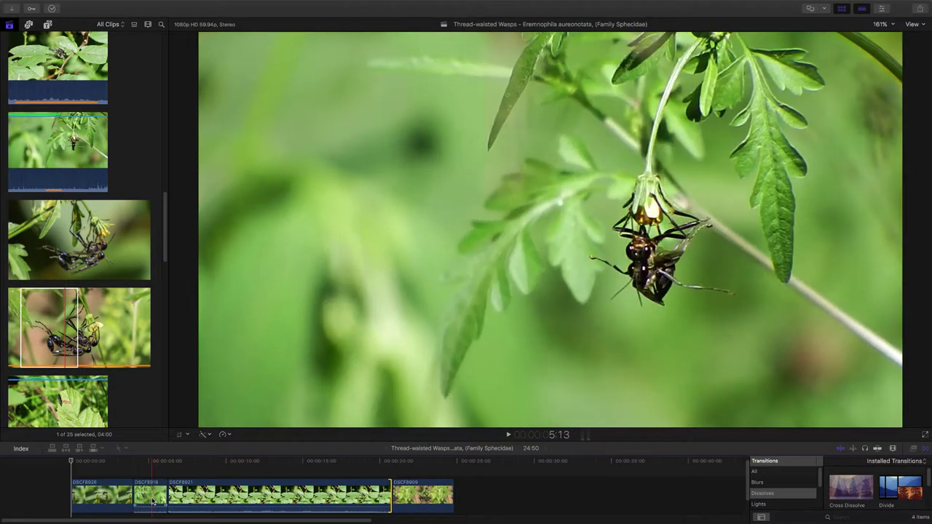
Retime DSCF8918 by custom duration to 00:00:04:00, slowing it to 56% speed.
click(152, 500)
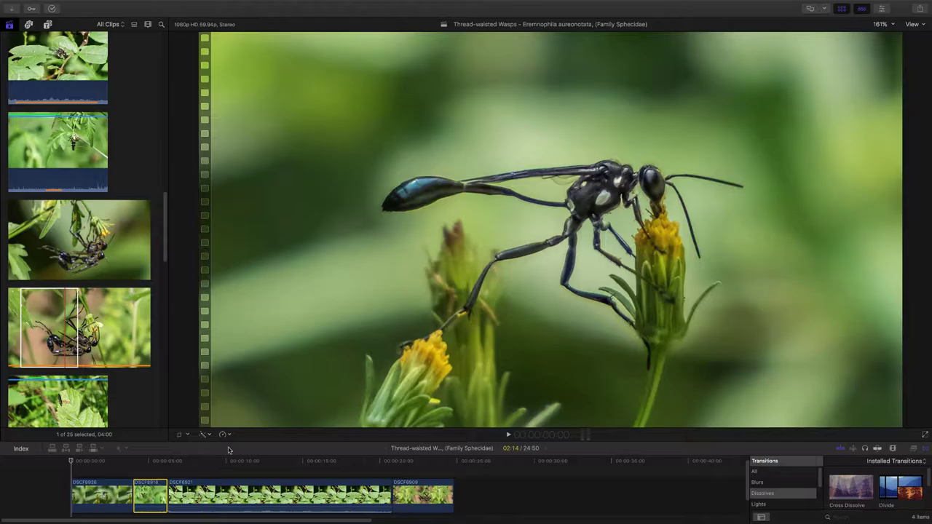
click(226, 435)
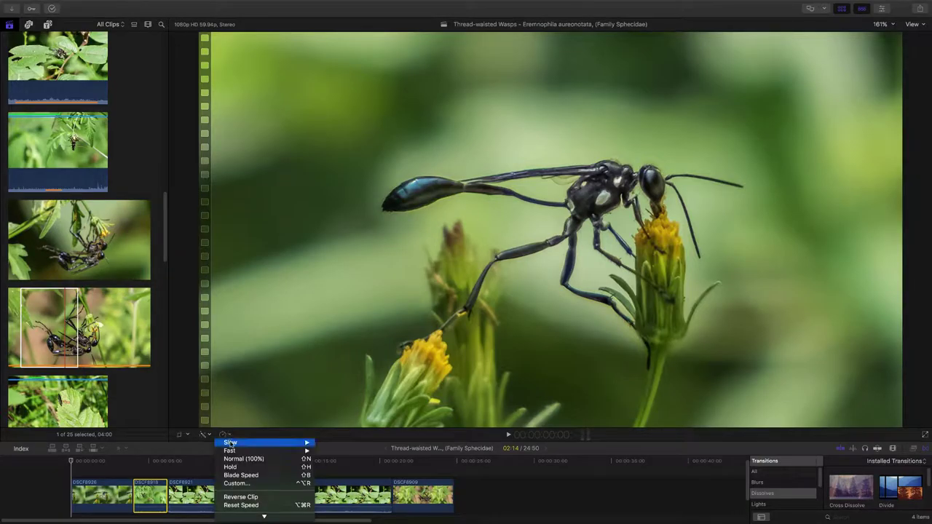
mouse_move(231, 444)
click(243, 485)
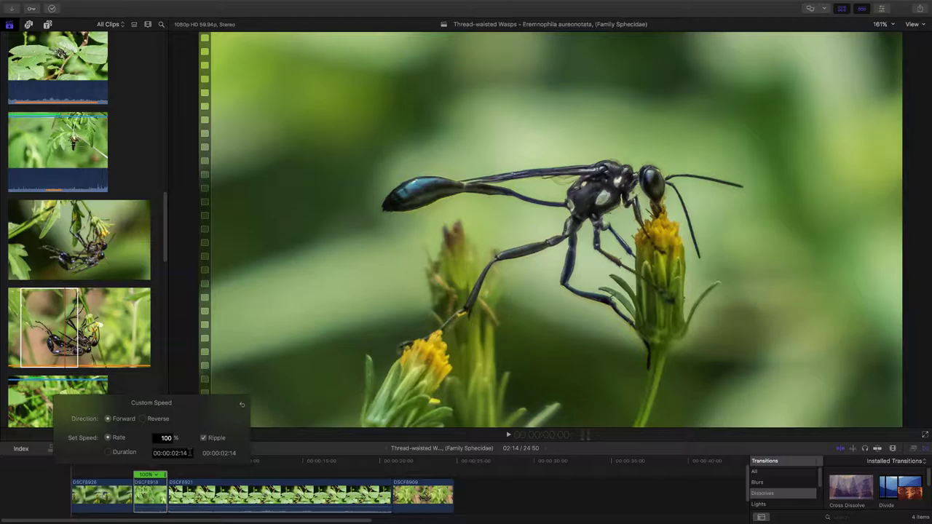
click(108, 452)
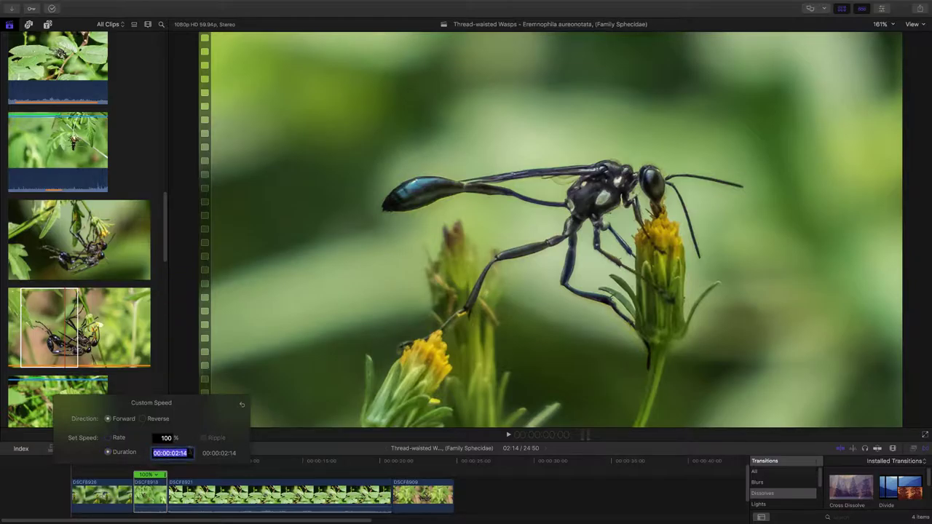
click(189, 453)
key(Return)
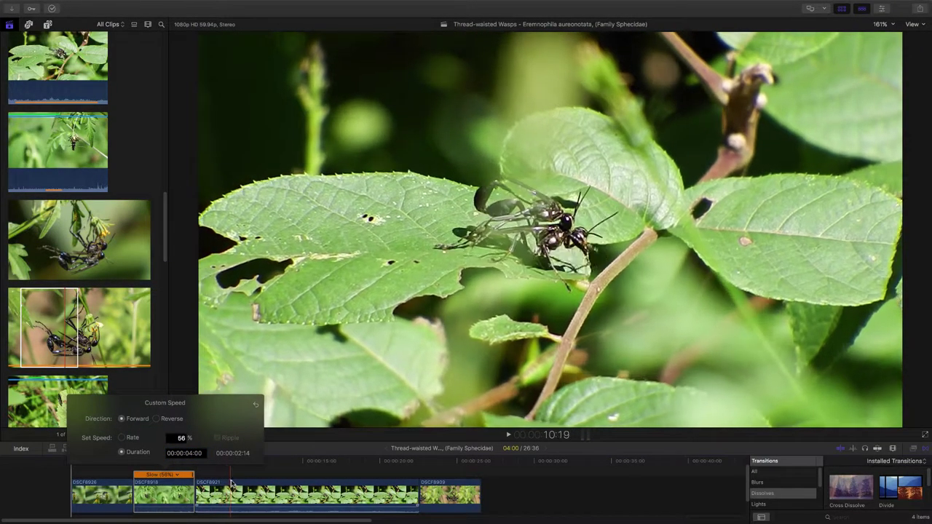
click(169, 504)
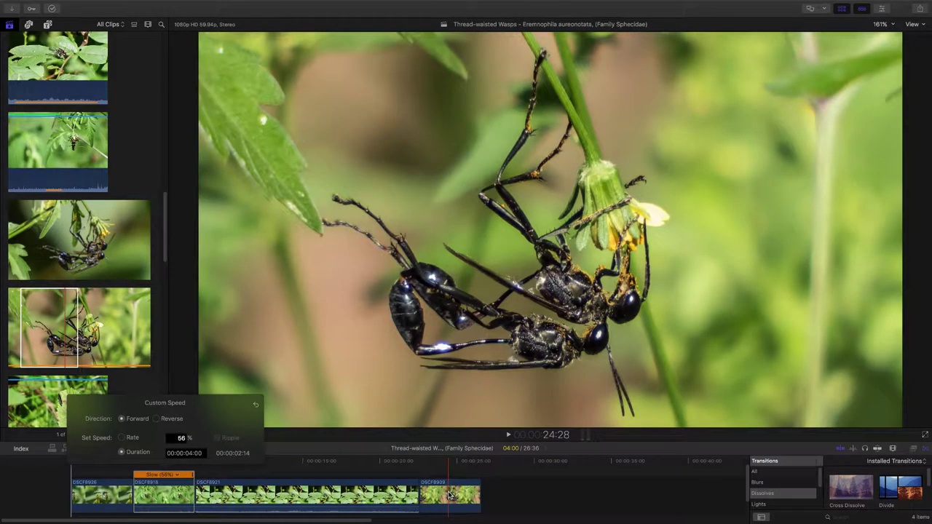
click(449, 496)
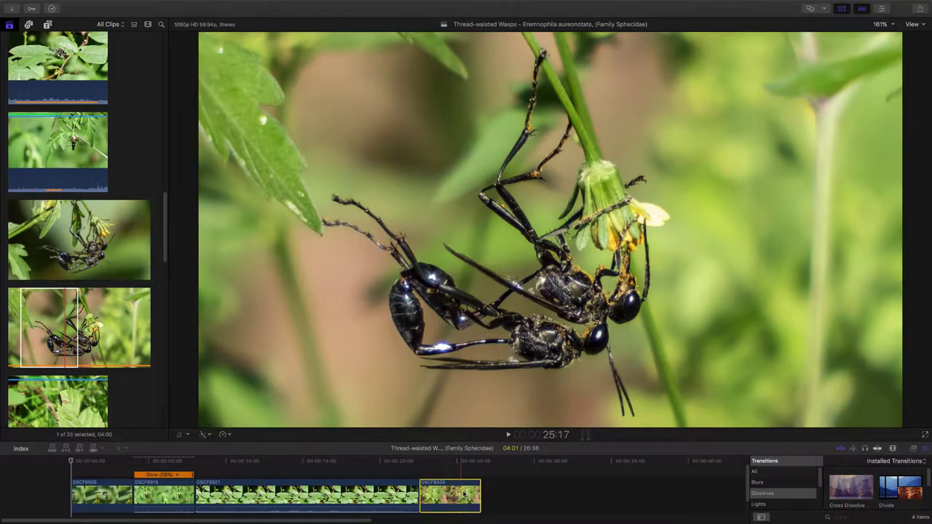
Extend DSCF8909's end by a few frames and lengthen DSCF8926 by +00:23, reaching 28:46.
click(478, 495)
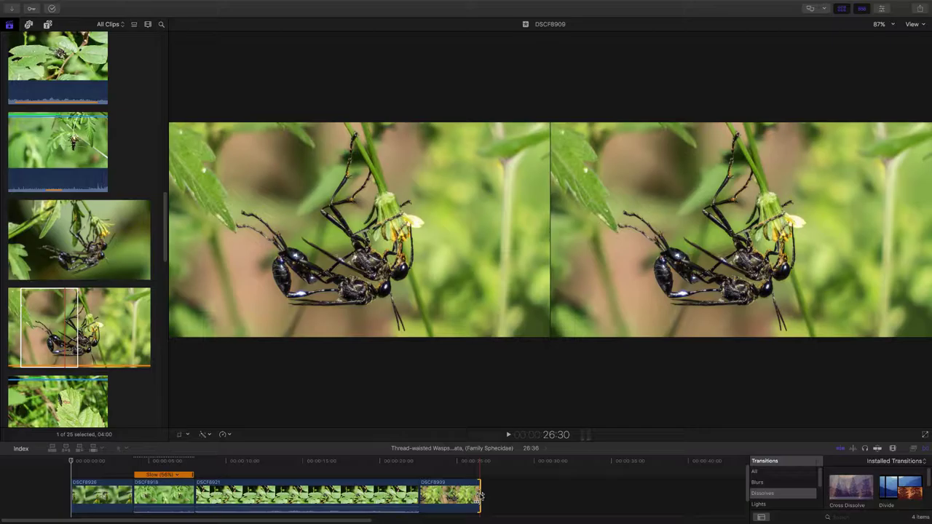
drag(479, 496, 496, 496)
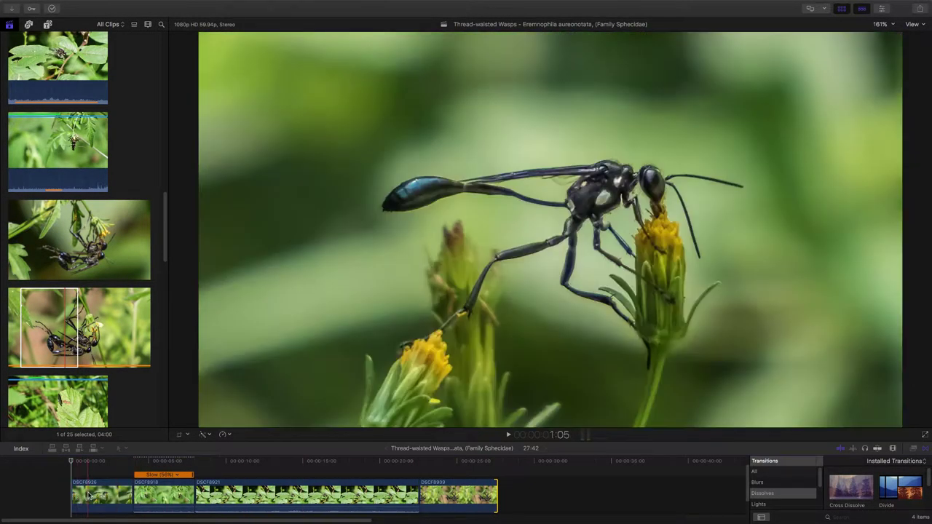
click(91, 498)
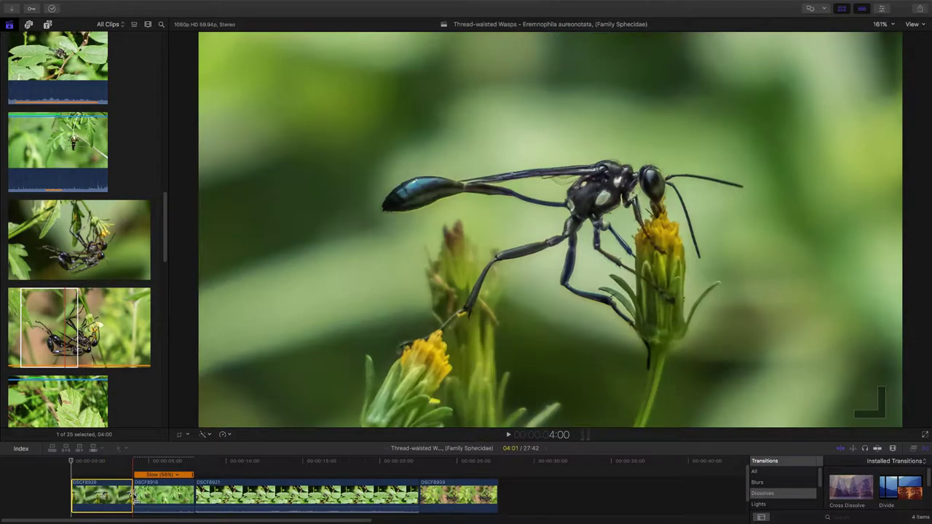
drag(131, 495, 147, 495)
click(471, 496)
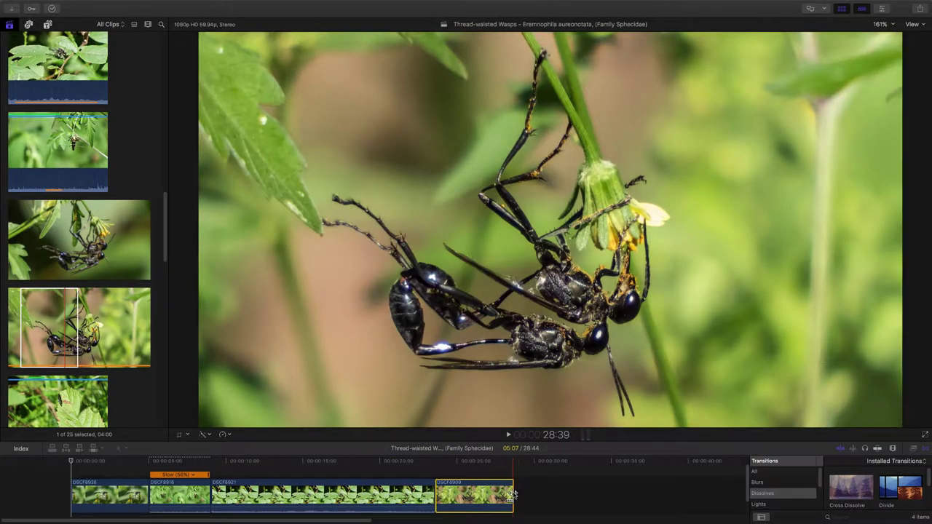
drag(512, 496, 513, 496)
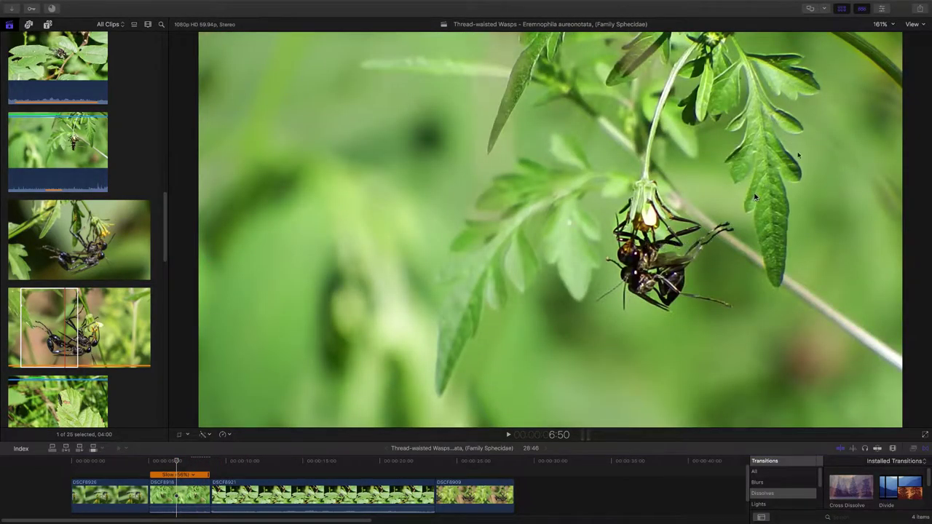
Show DSCF8918 in the Inspector and set its crop type to Crop.
click(881, 10)
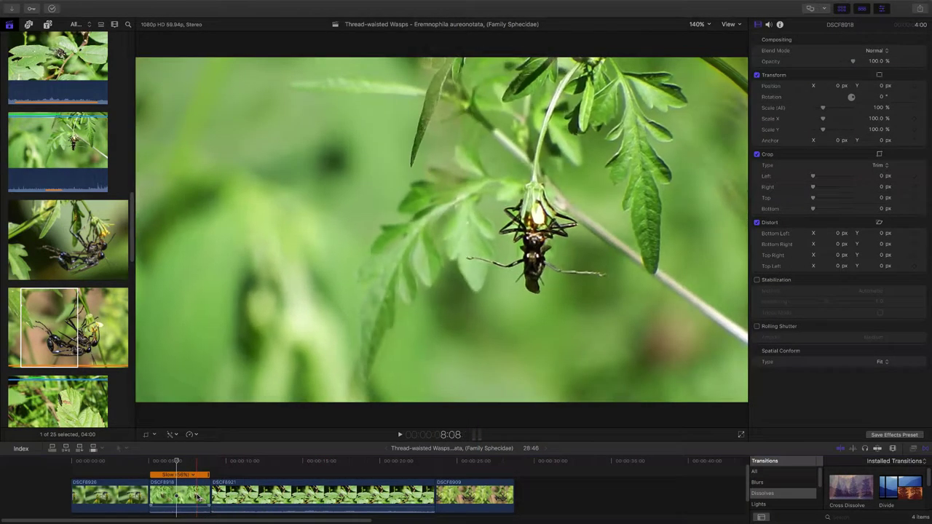
click(196, 497)
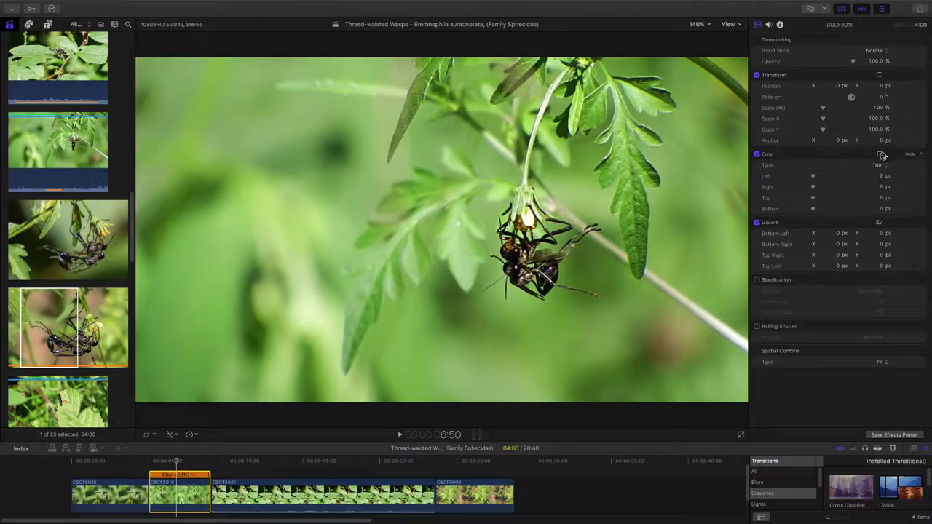
click(880, 155)
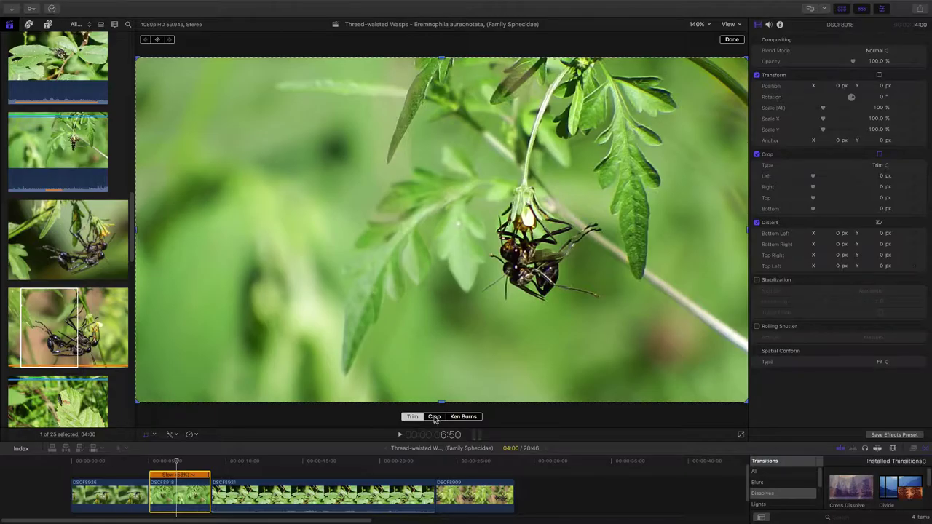
click(434, 416)
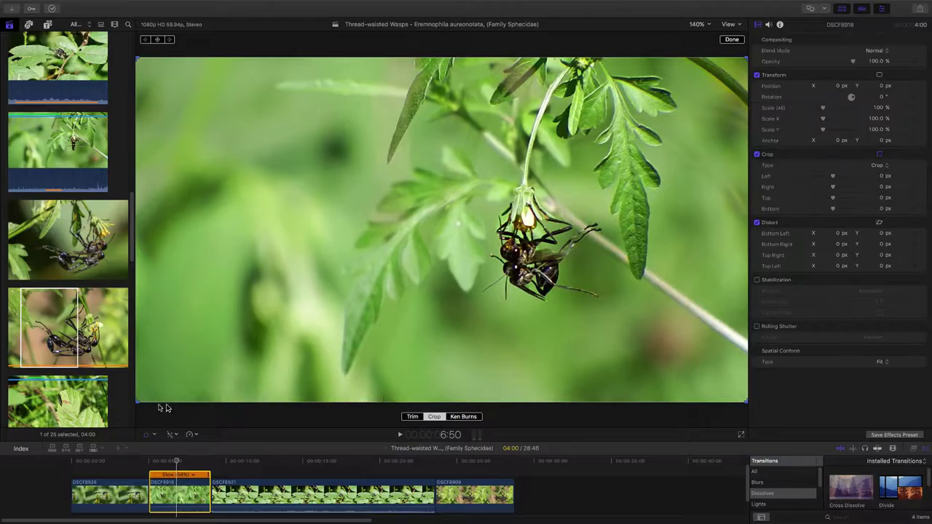
At 100% viewer zoom, crop DSCF8918 to Left 541.4, Right 2.7, Top 171.2, Bottom 134.8 px.
drag(134, 402, 114, 403)
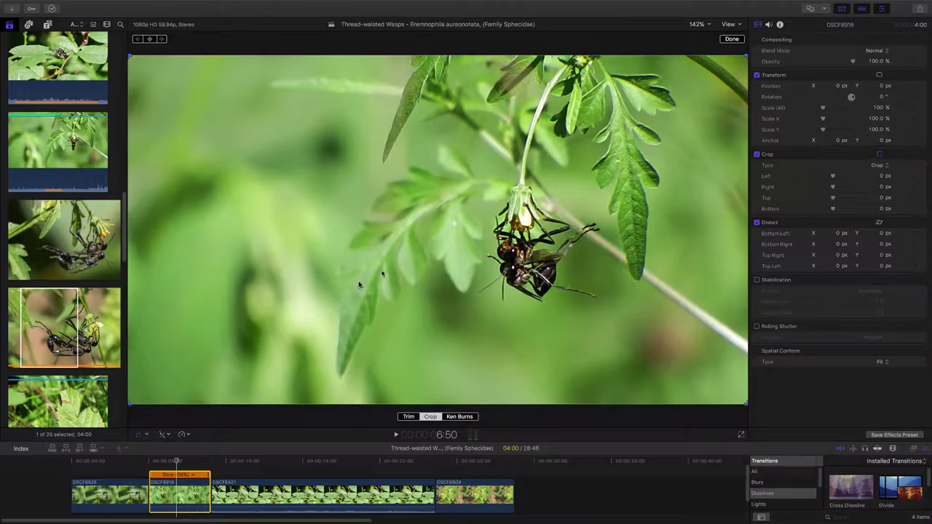
click(708, 26)
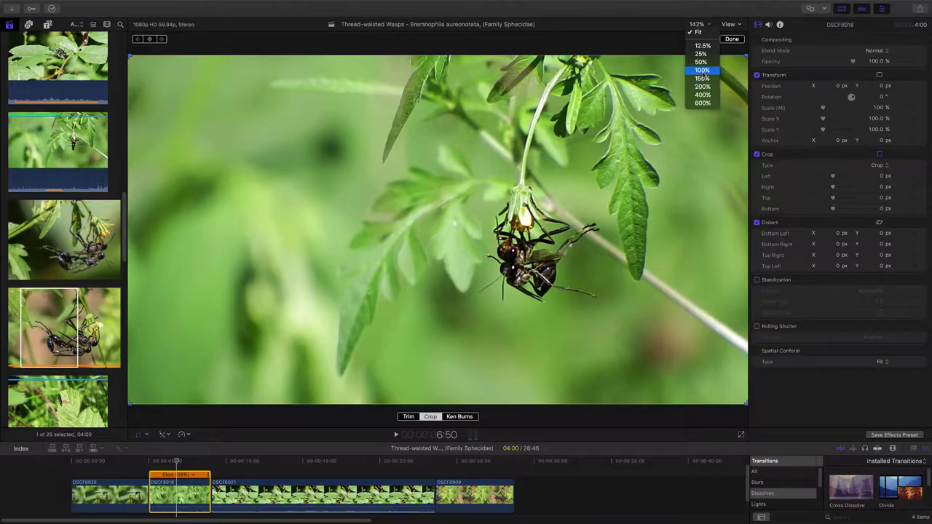
click(702, 72)
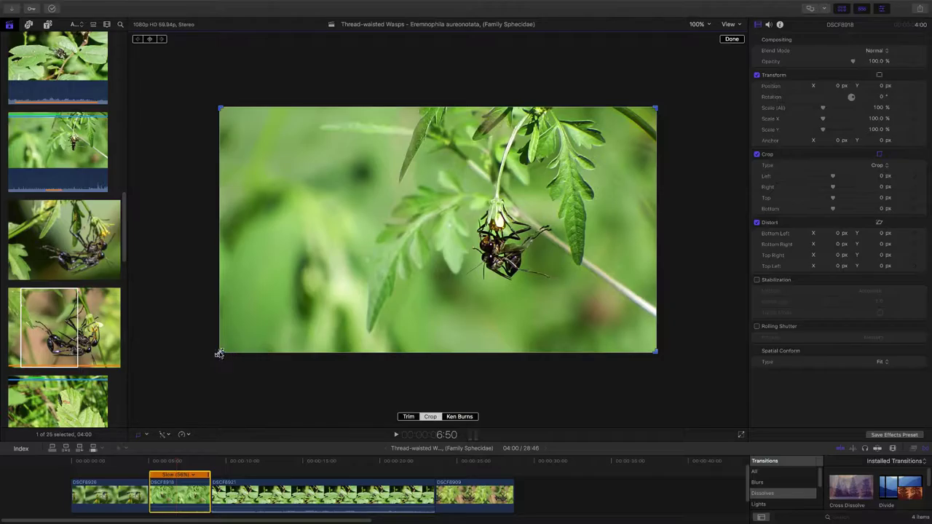
drag(220, 353, 320, 295)
drag(500, 188, 495, 226)
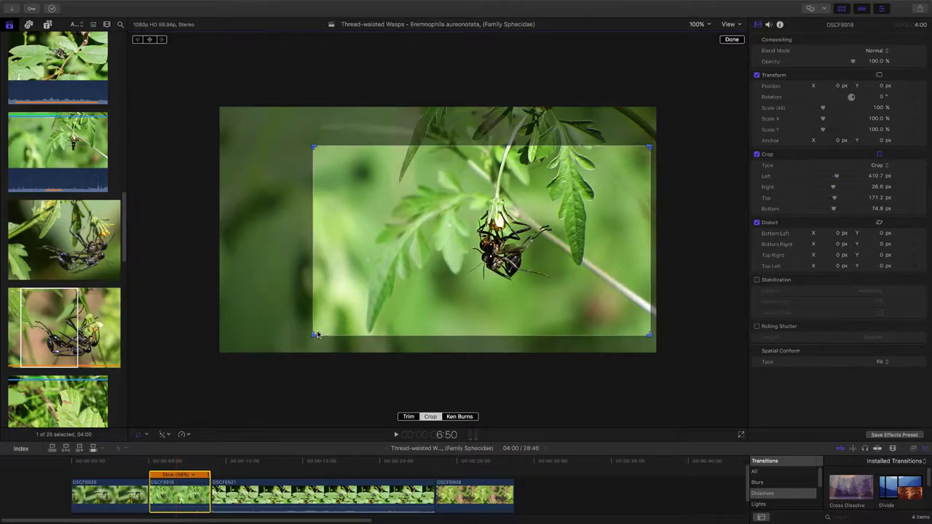
drag(313, 336, 338, 320)
drag(470, 270, 475, 269)
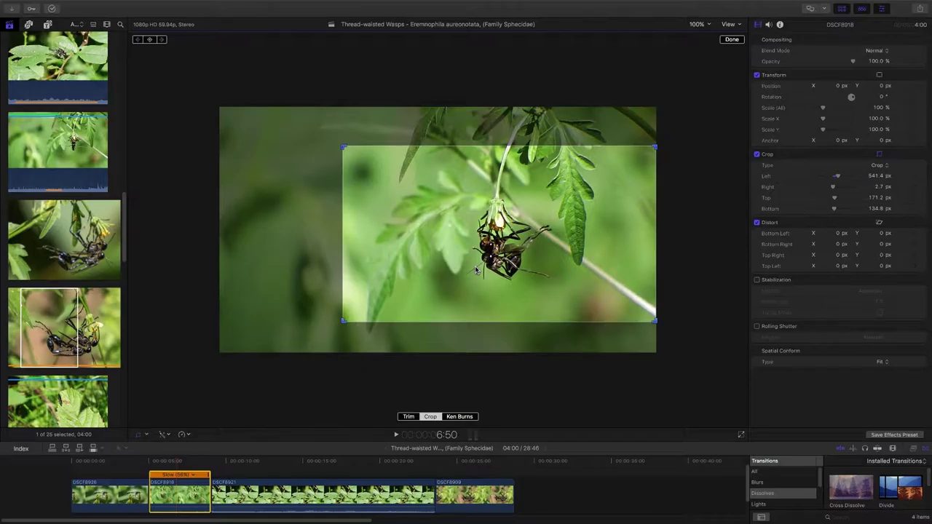
click(731, 40)
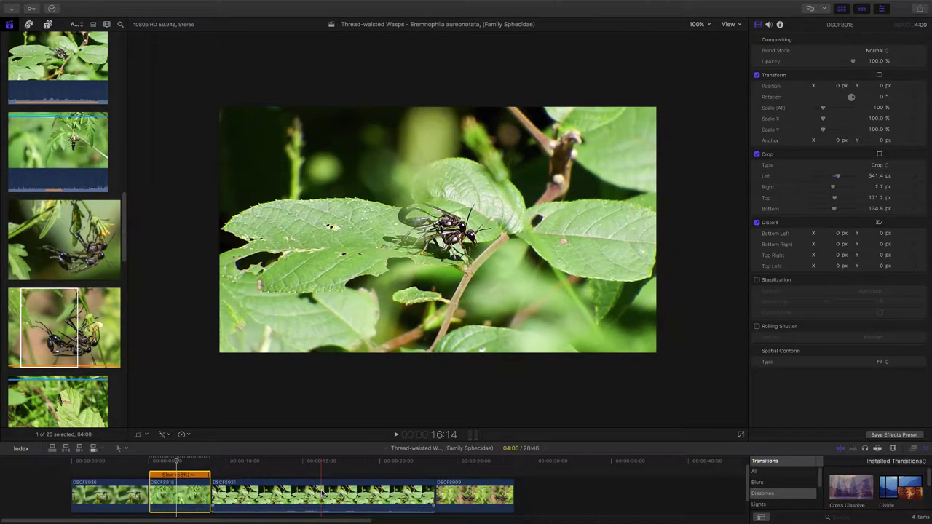
With the playhead at 15:28, switch DSCF8921's crop type to Ken Burns.
click(320, 494)
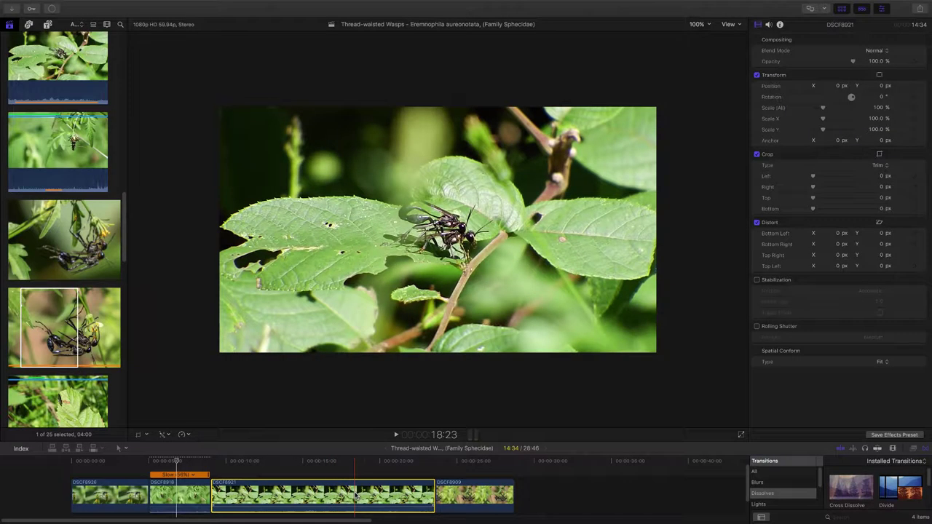
click(310, 466)
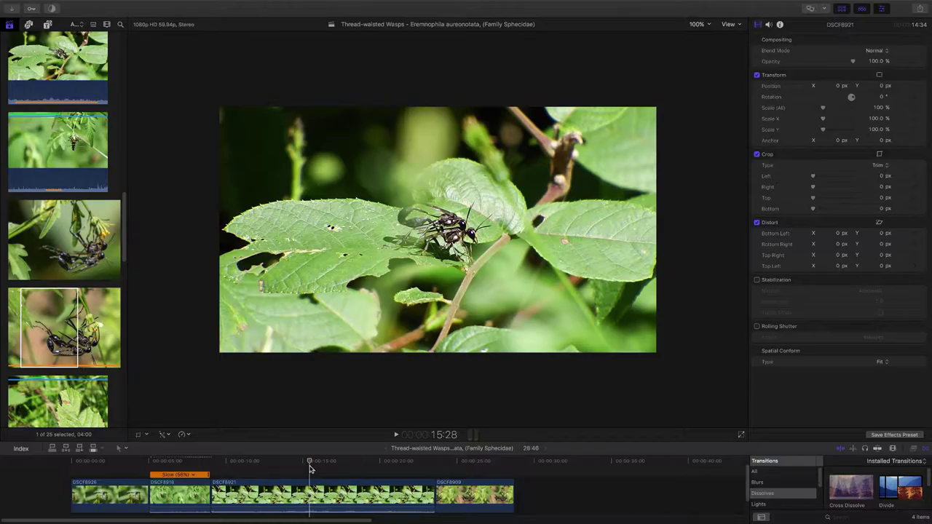
click(311, 495)
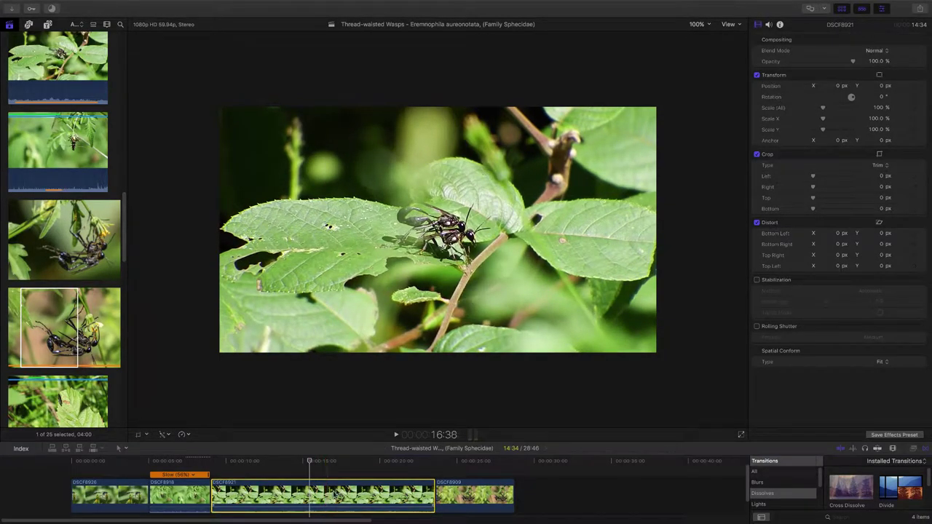
click(879, 155)
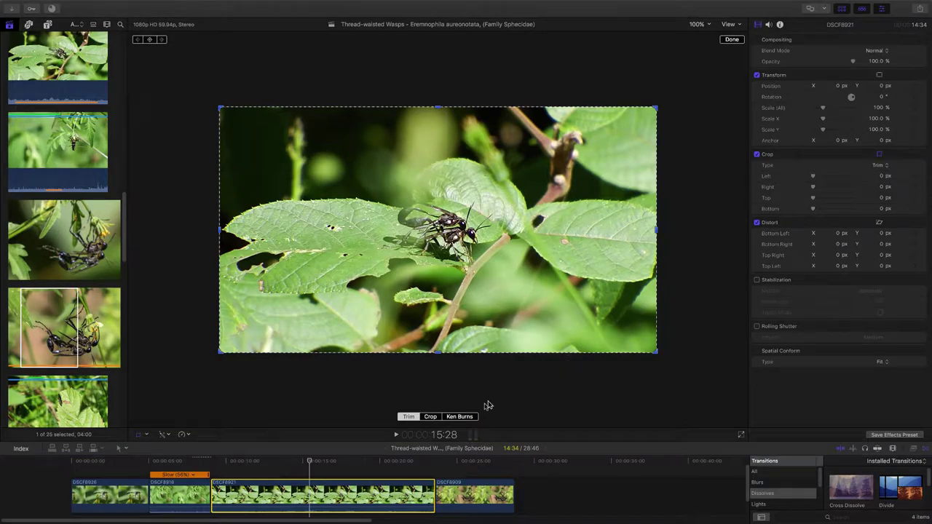
click(459, 416)
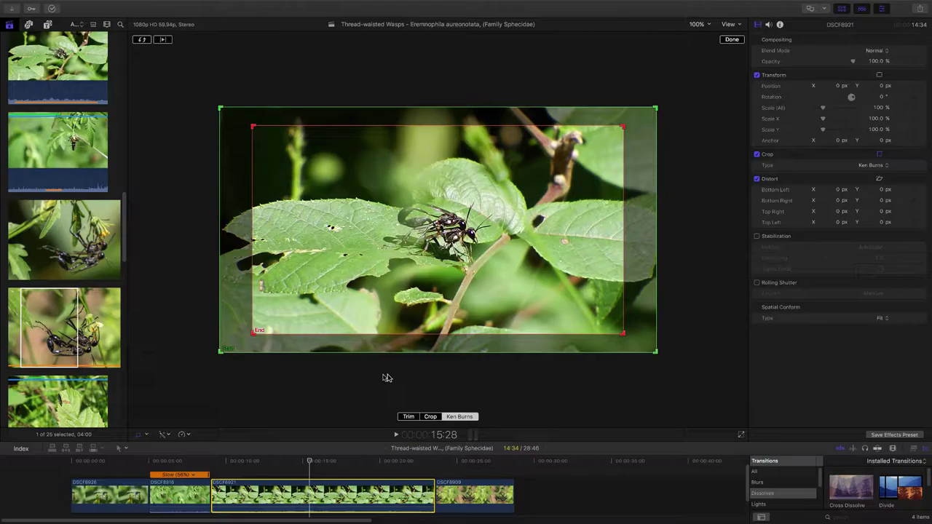
Shrink and centre DSCF8921's Ken Burns end frame on the leaf wasps, zooming to 149%.
drag(254, 333, 331, 289)
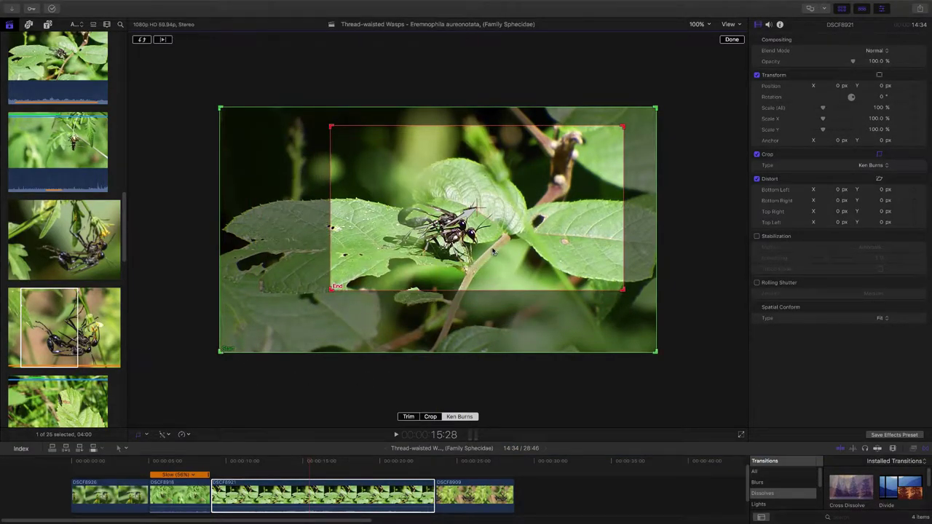
drag(492, 251, 522, 238)
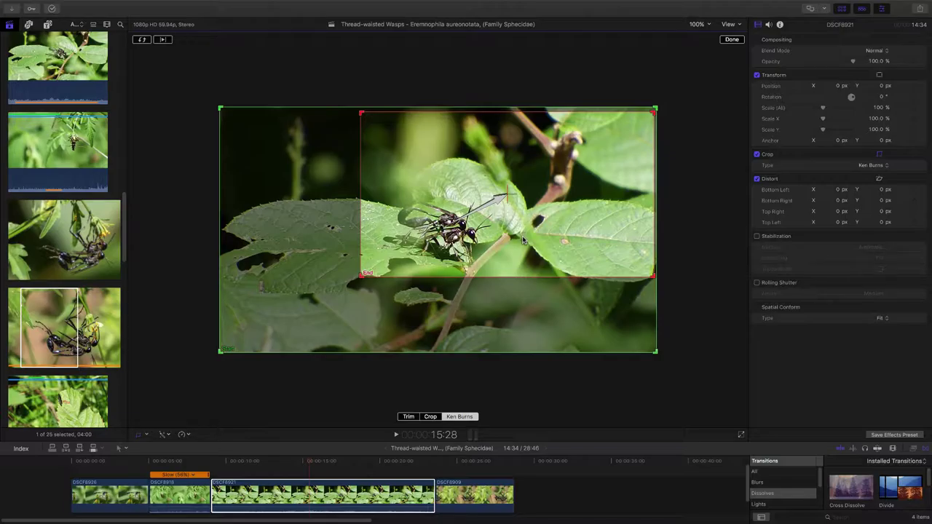
click(731, 39)
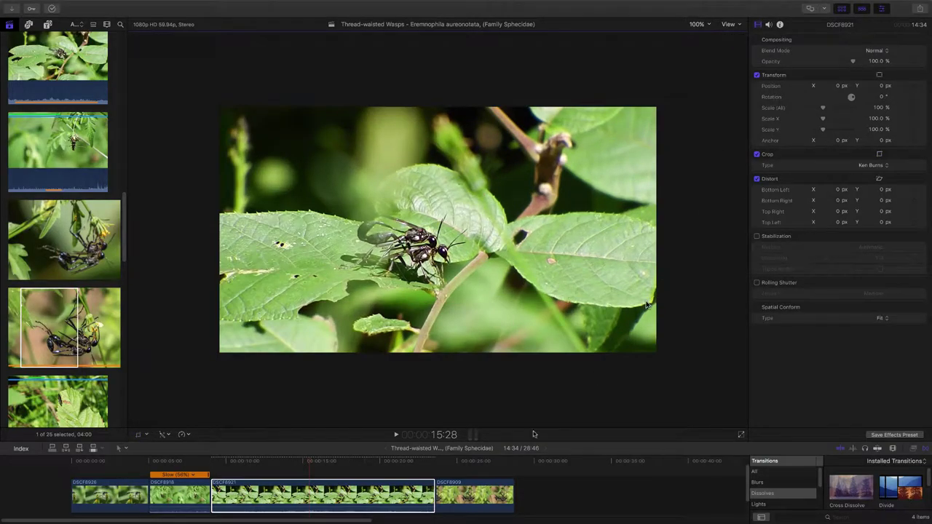
click(328, 495)
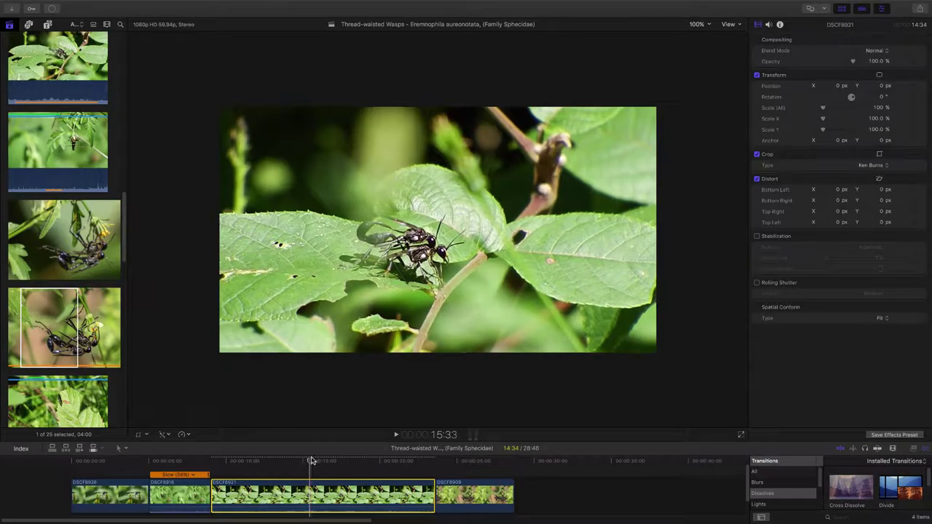
mouse_move(309, 461)
mouse_down()
mouse_move(208, 473)
mouse_move(453, 446)
mouse_move(264, 465)
mouse_move(308, 463)
mouse_up()
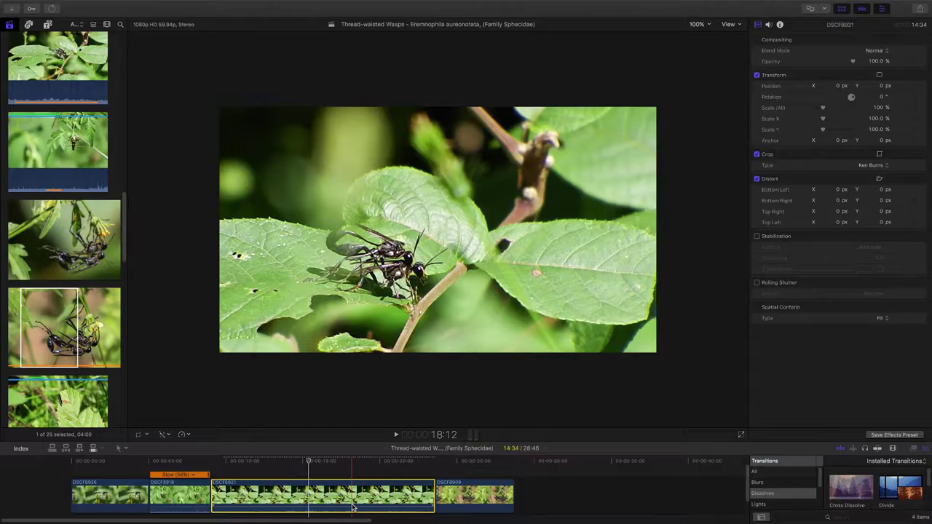
click(470, 502)
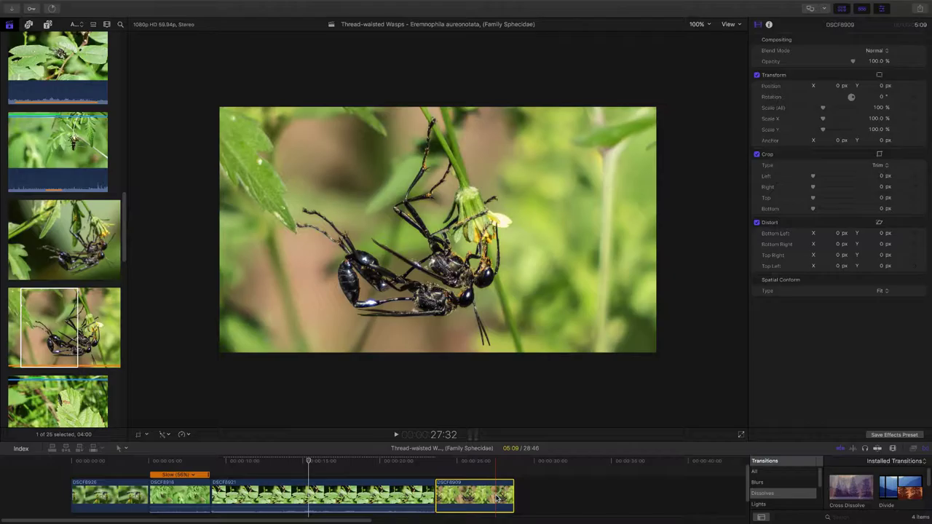
Give DSCF8909 a Ken Burns move with swapped start/end, ending tight on the hanging wasps.
click(476, 465)
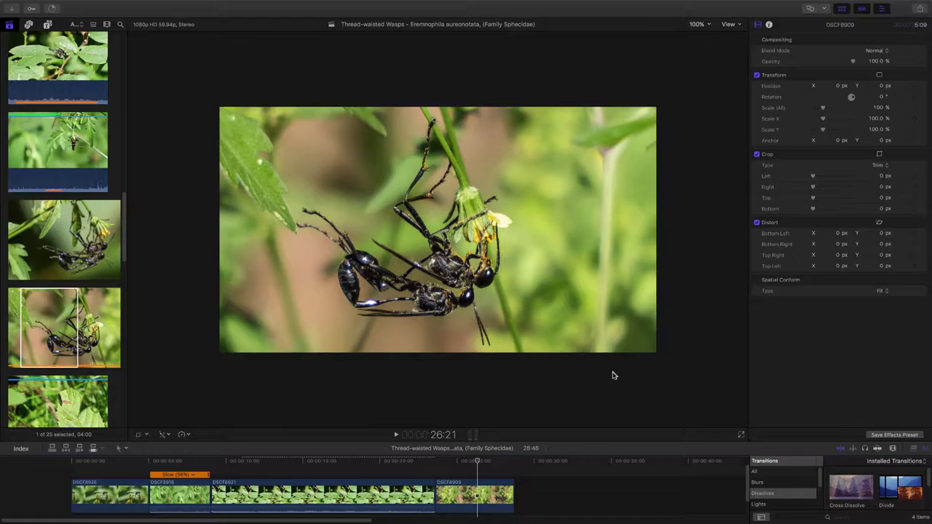
click(879, 154)
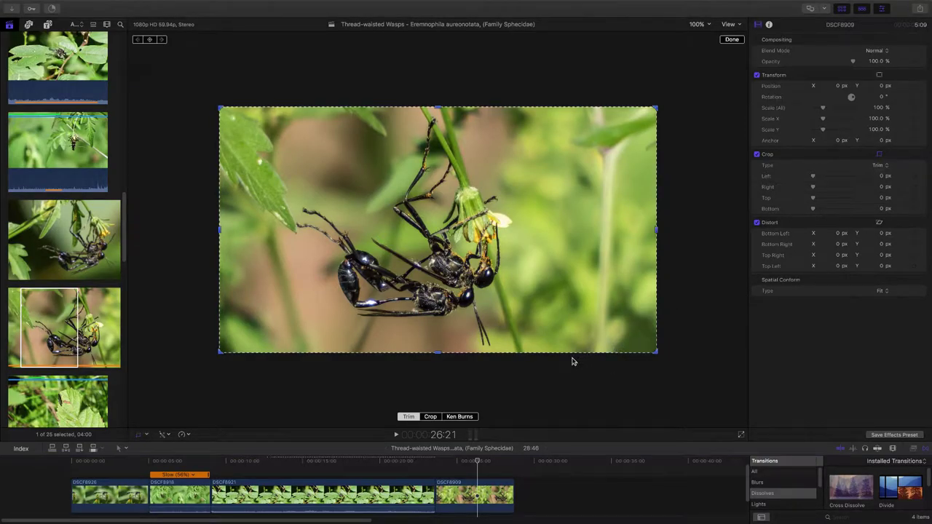
click(459, 417)
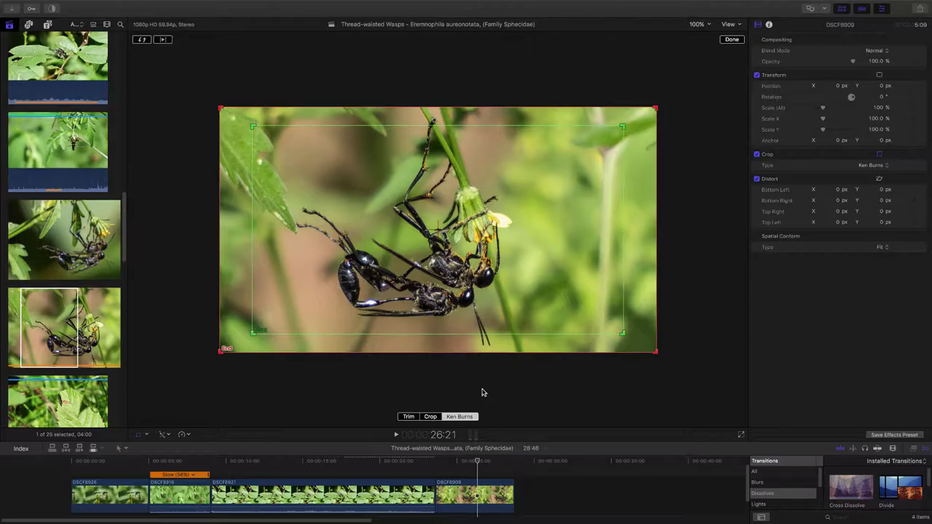
click(142, 39)
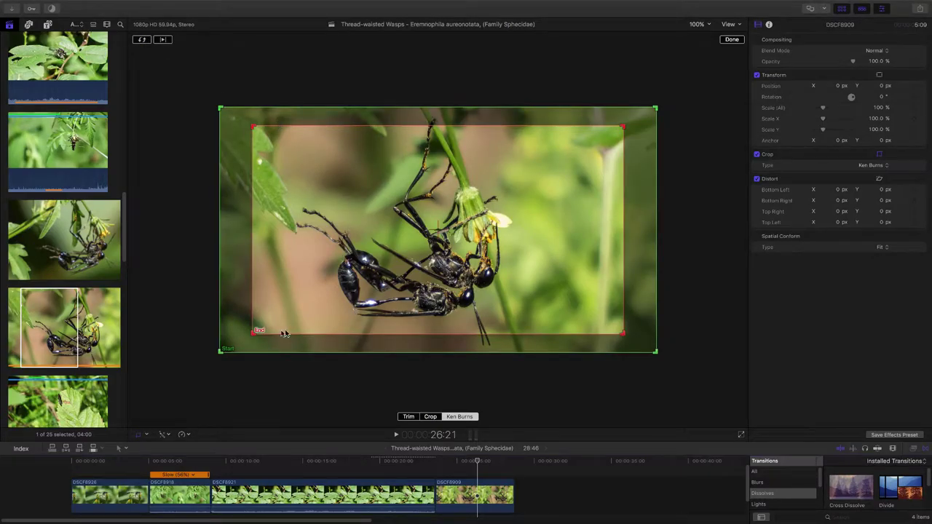
drag(253, 333, 385, 273)
drag(536, 228, 509, 307)
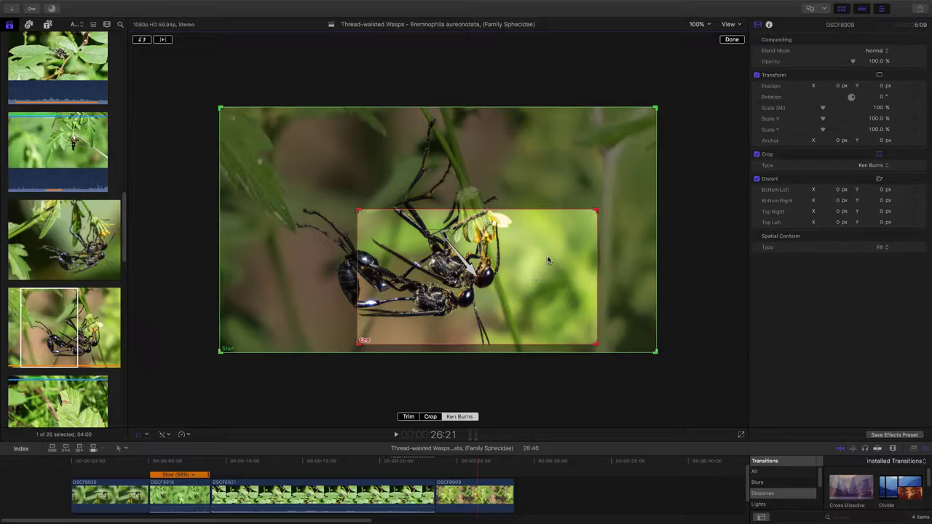
click(731, 40)
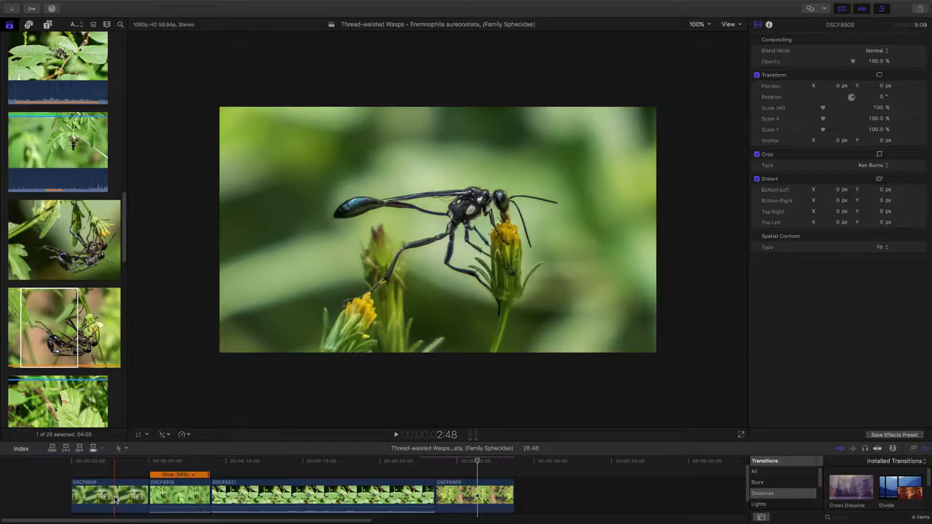
click(114, 498)
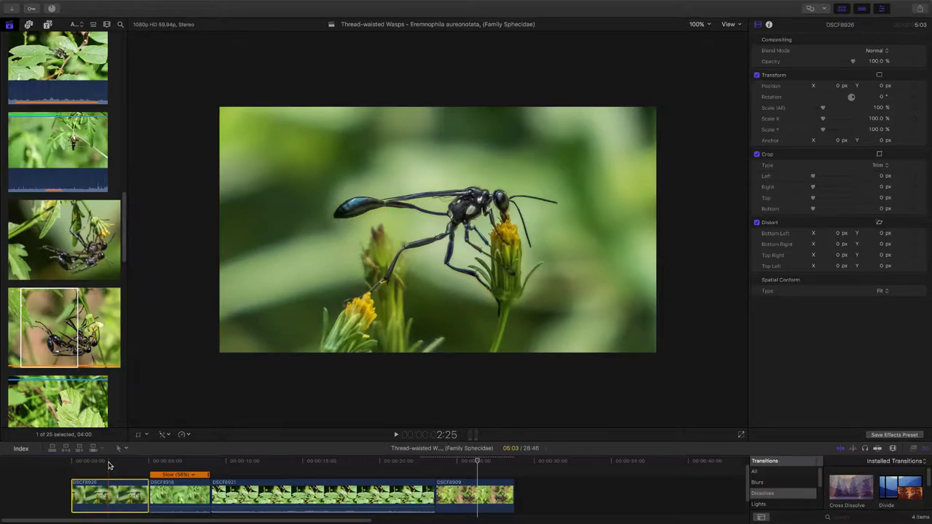
Apply a Ken Burns move to DSCF8926 with swapped start/end, ending tight on the flower wasp.
click(109, 466)
click(878, 155)
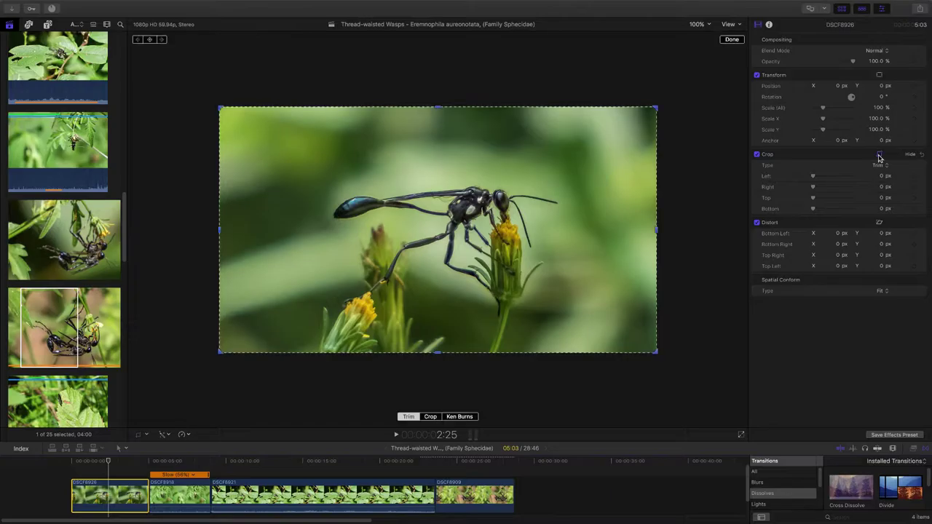
click(460, 416)
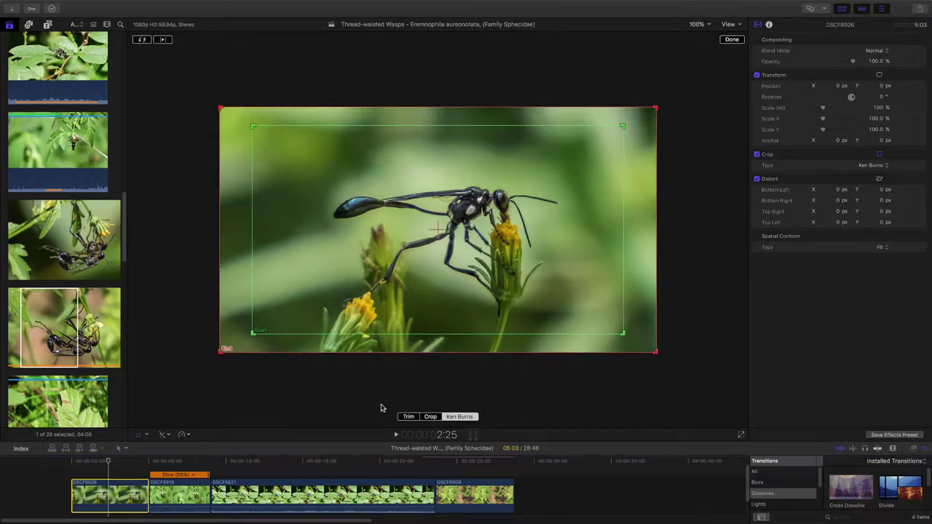
click(141, 40)
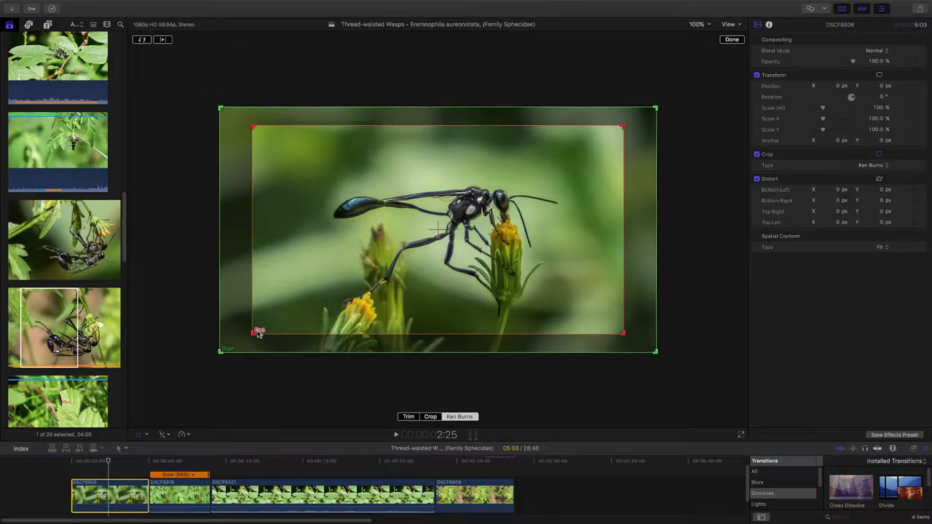
drag(255, 333, 328, 305)
drag(611, 238, 590, 260)
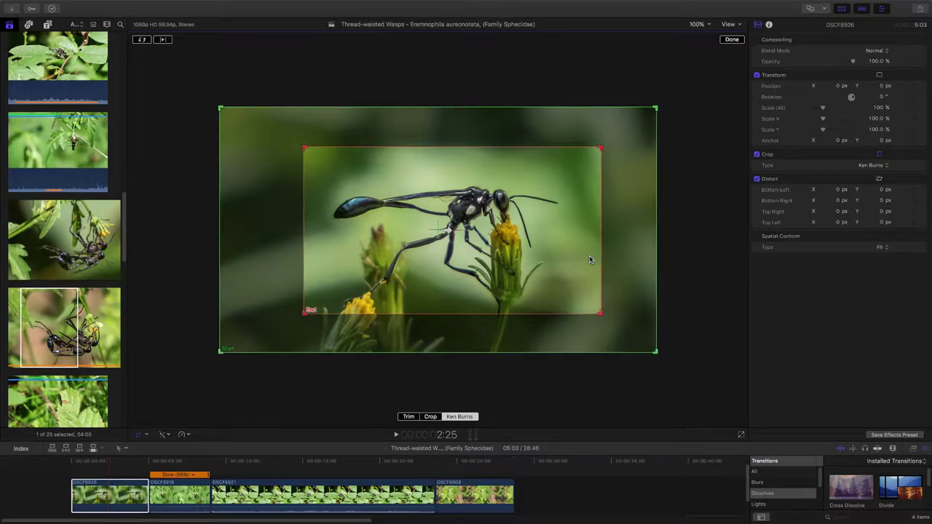
click(730, 40)
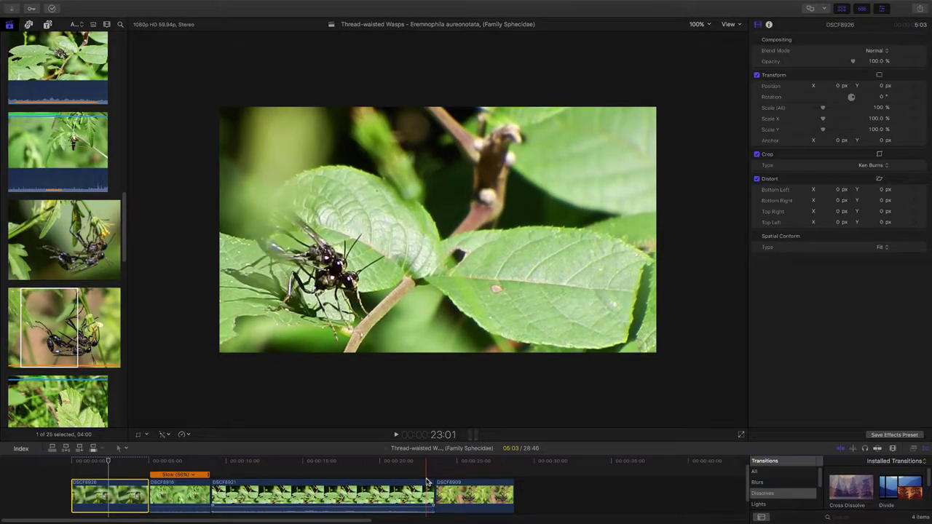
click(427, 482)
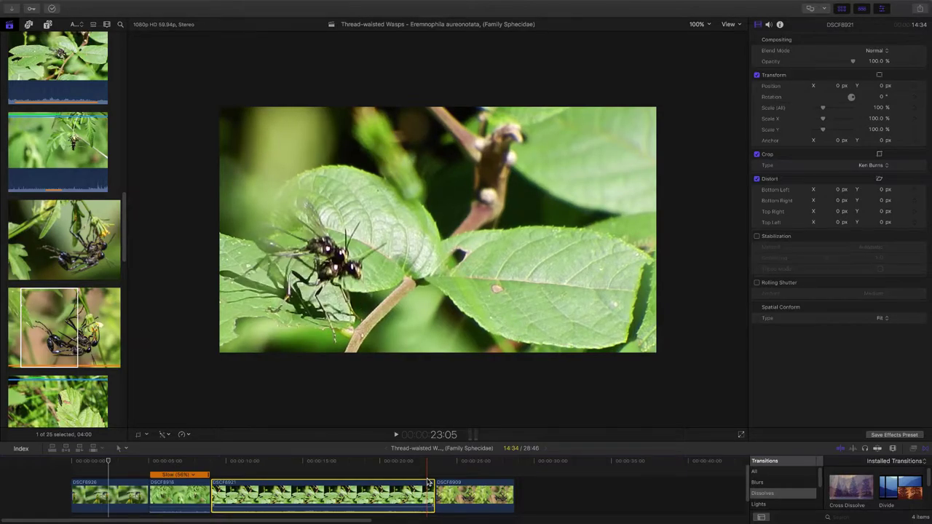
Adjust the middle clip's end point and move the playhead to the cut before the last clip.
drag(431, 484, 429, 493)
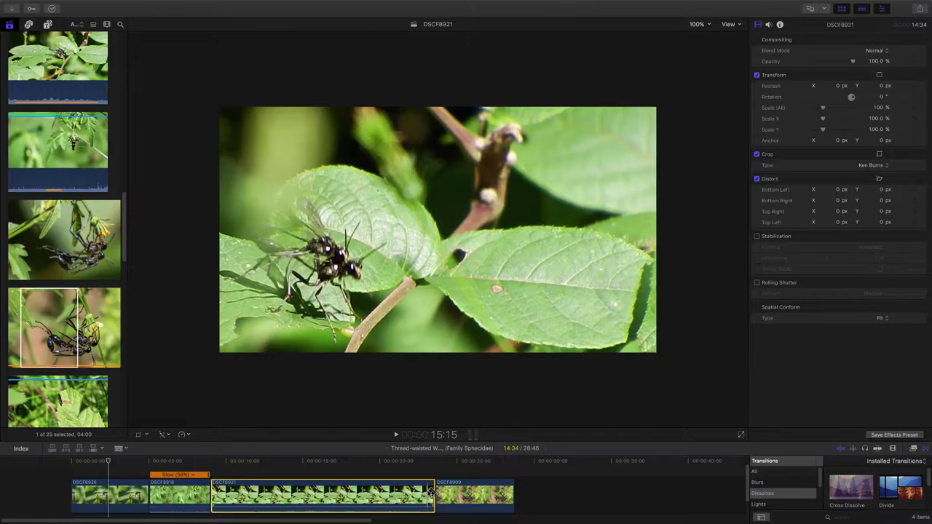
drag(430, 493, 430, 494)
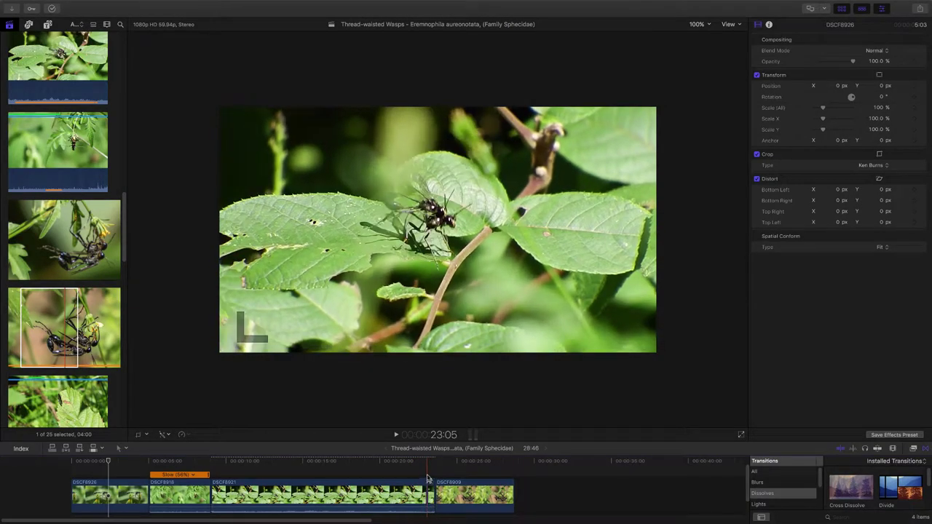
click(427, 476)
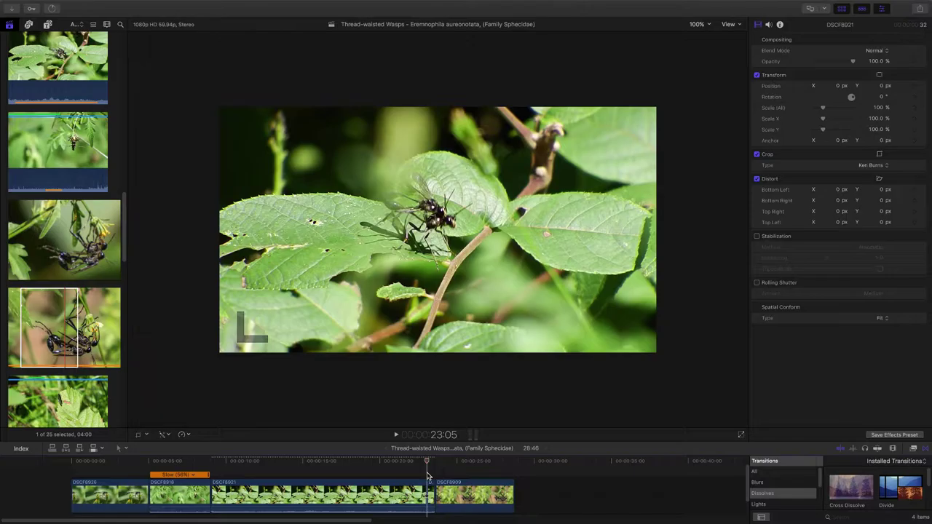
Zoom in on the edit and park the playhead just past the split in DSCF8921.
key(super+equal)
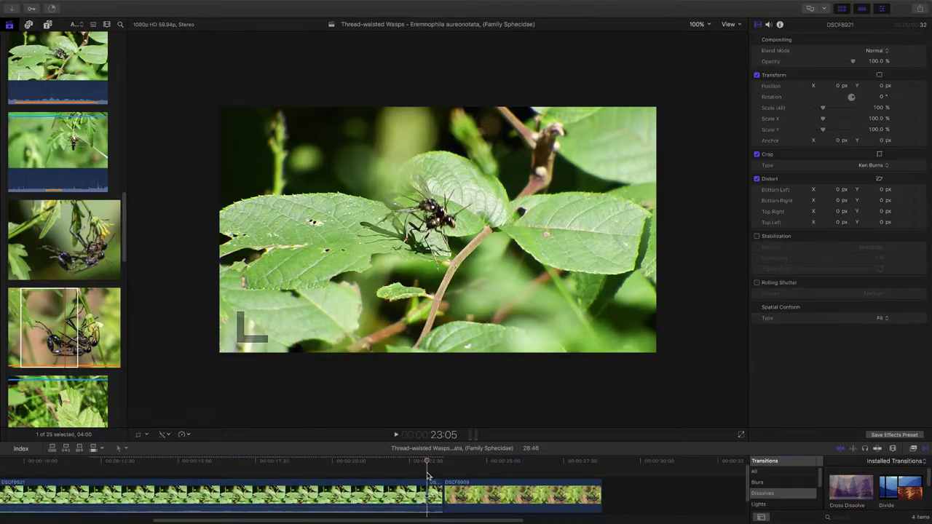
key(super+equal)
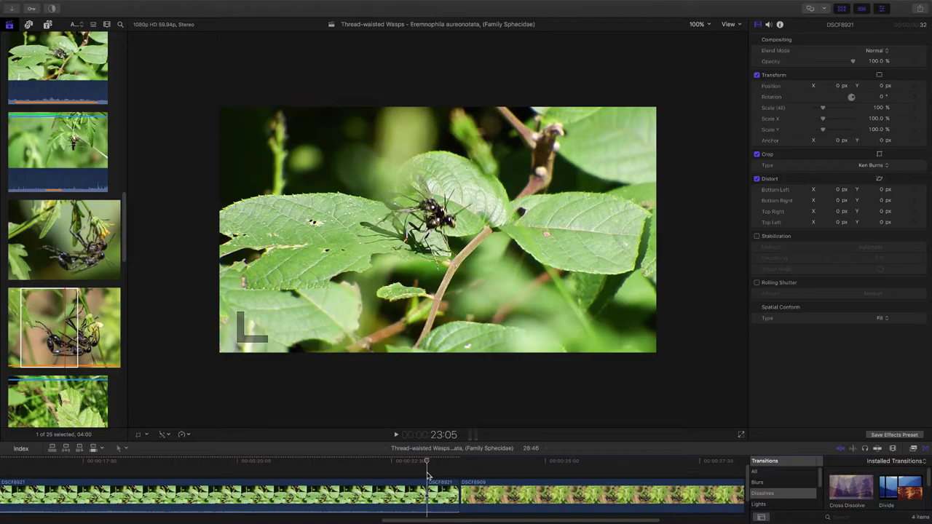
key(super+minus)
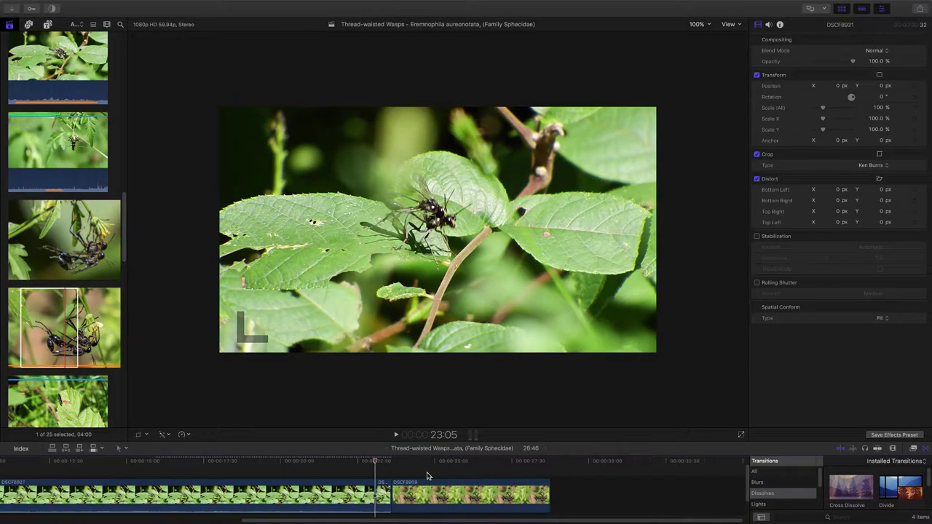
key(super+equal)
key(super+equal)
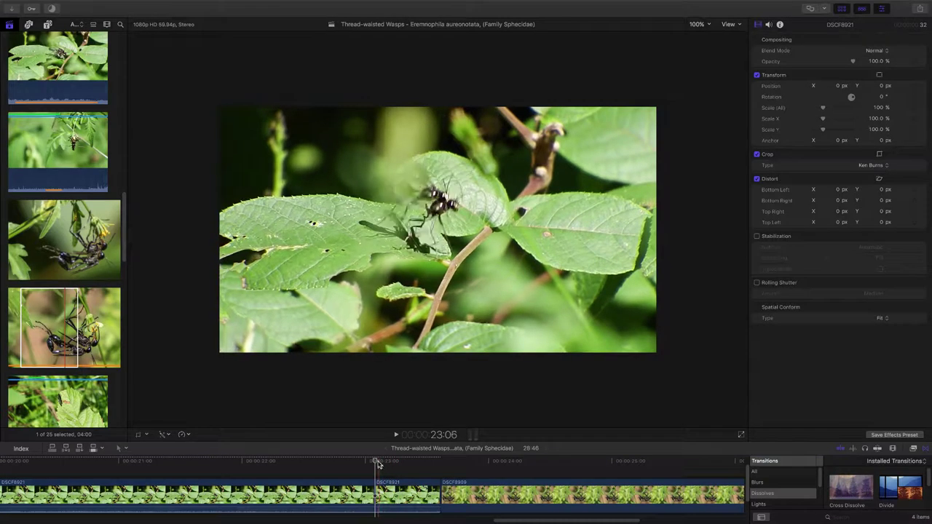
click(393, 466)
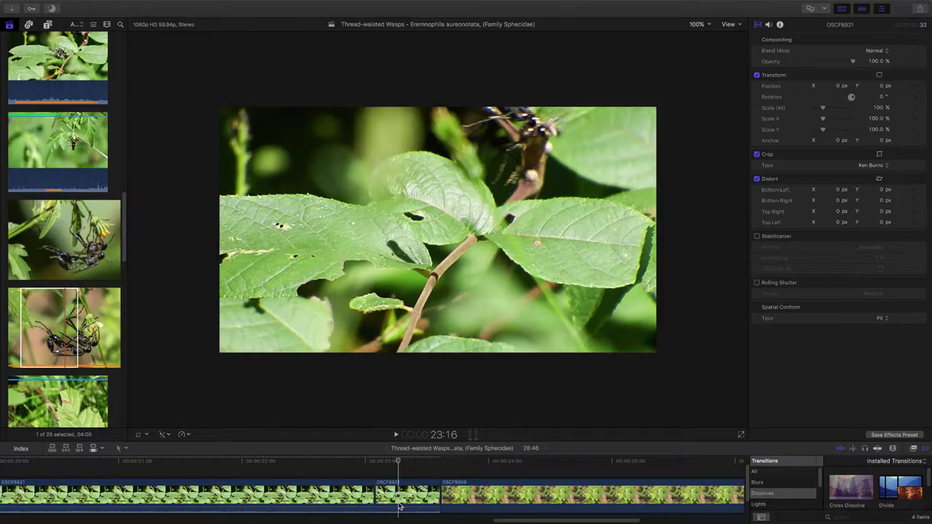
Undo the split so DSCF8921 is one continuous clip again.
key(super+z)
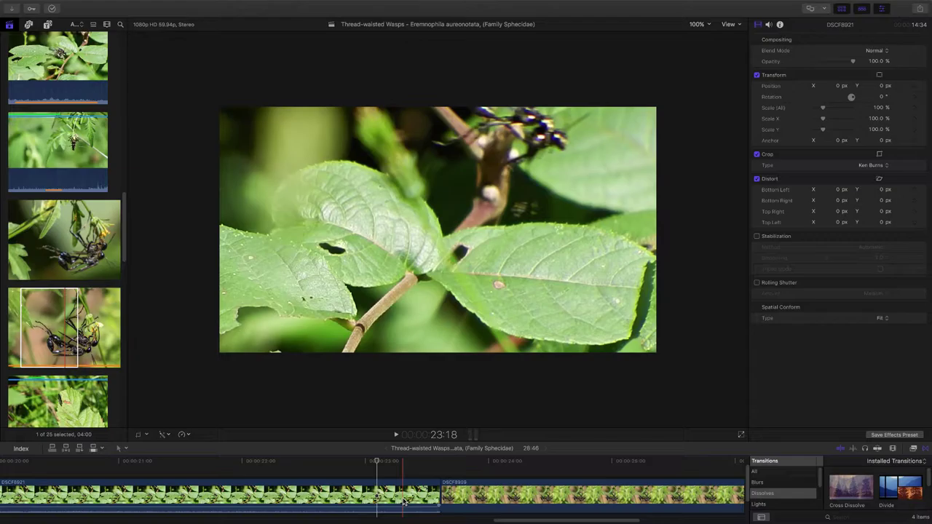
Retime DSCF8921 to a custom 00:00:17:00 duration (86%), lengthening the project to 31:12.
click(404, 501)
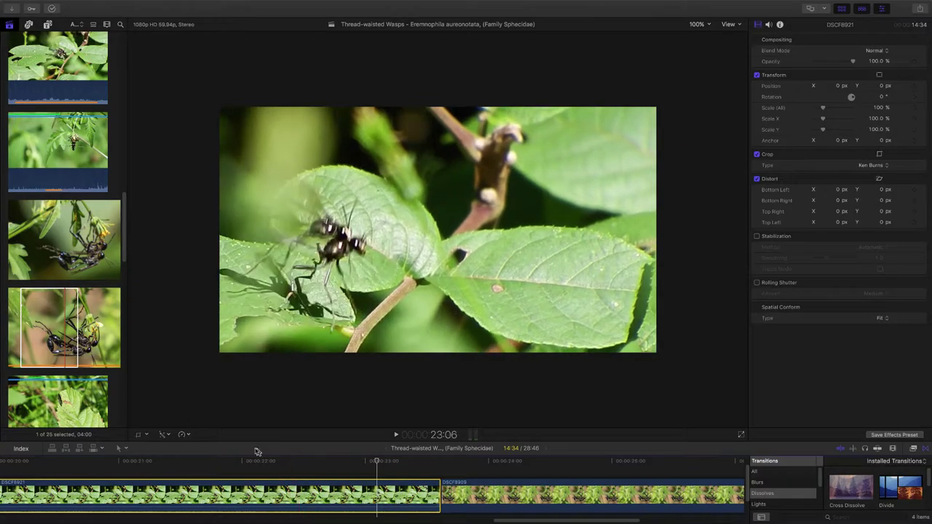
click(185, 435)
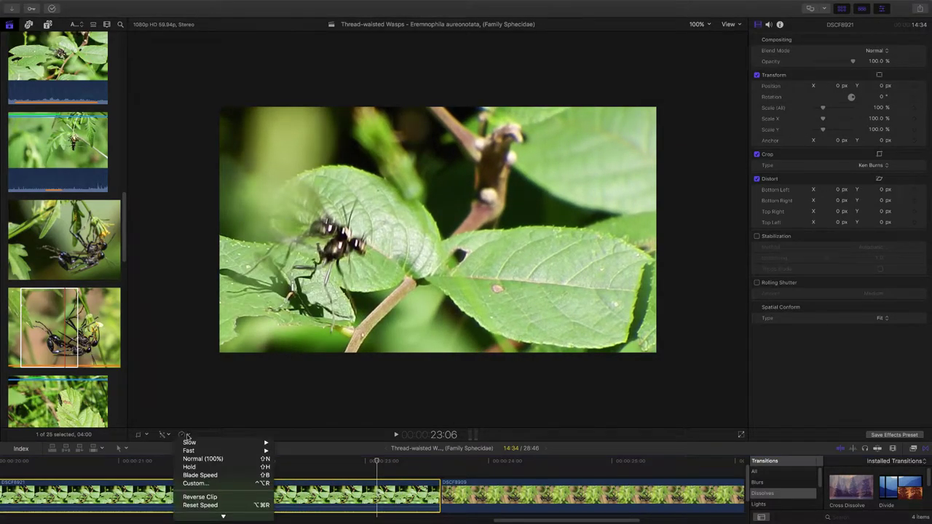
click(195, 484)
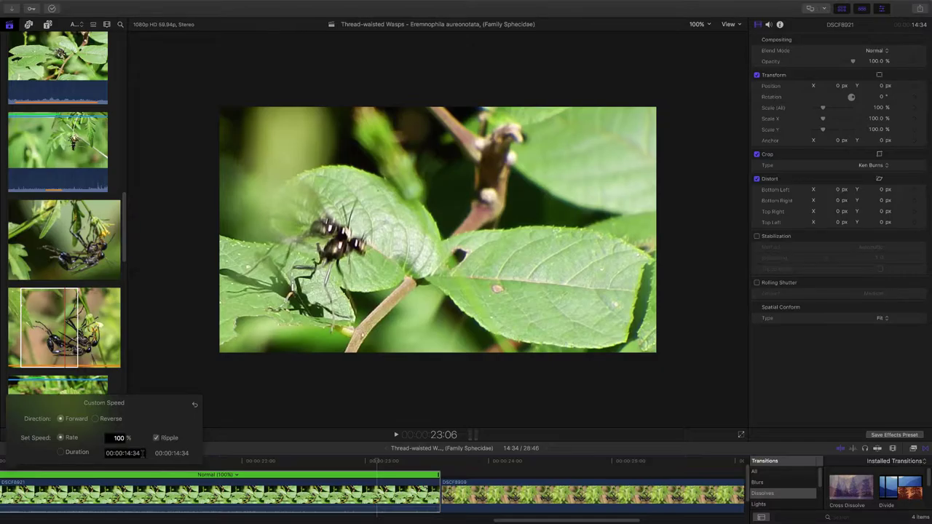
click(60, 452)
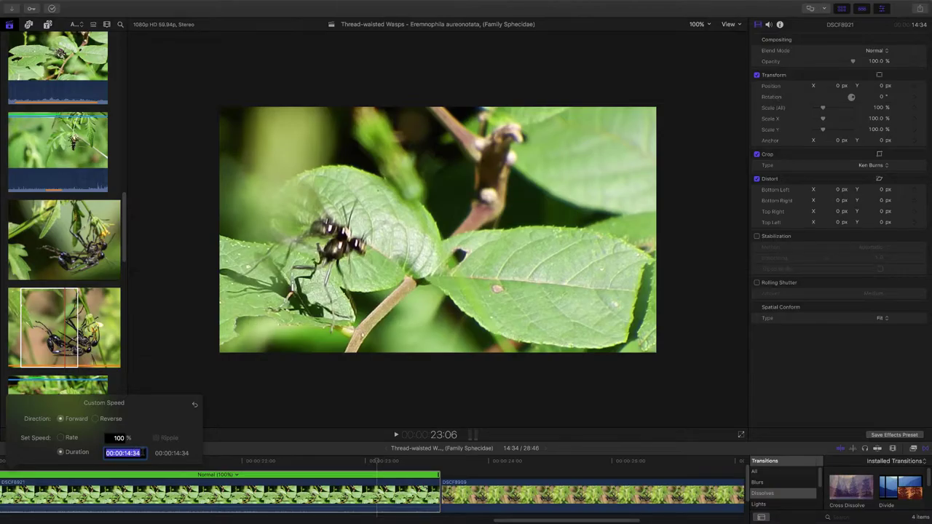
click(142, 453)
key(Return)
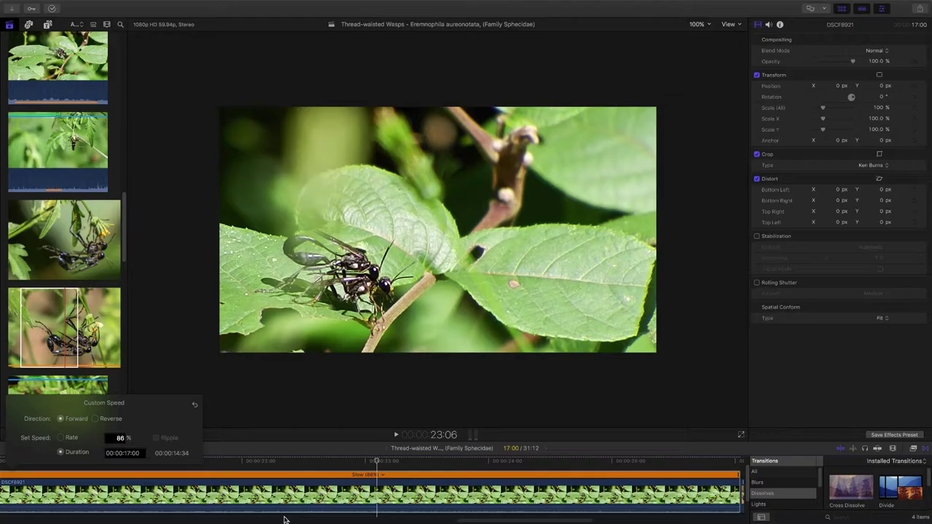
key(super+minus)
key(super+minus)
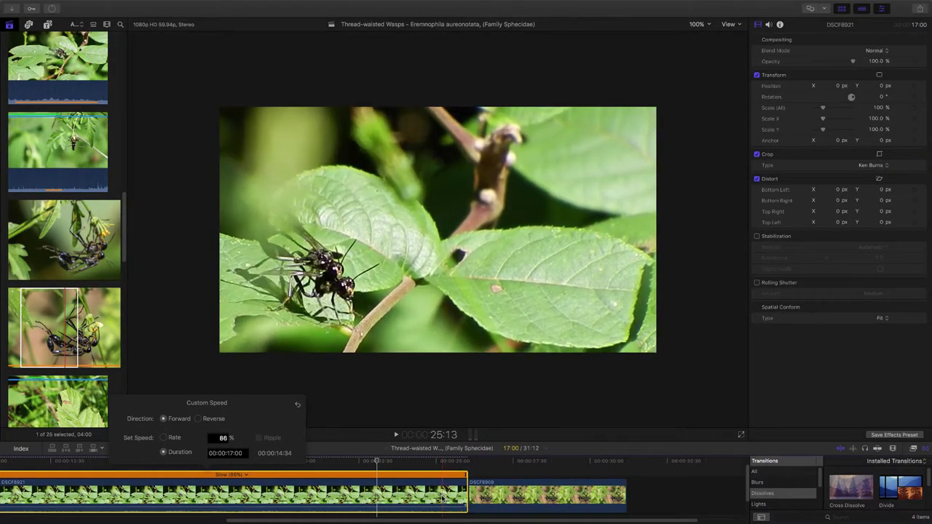
scroll(463, 495, left, 10)
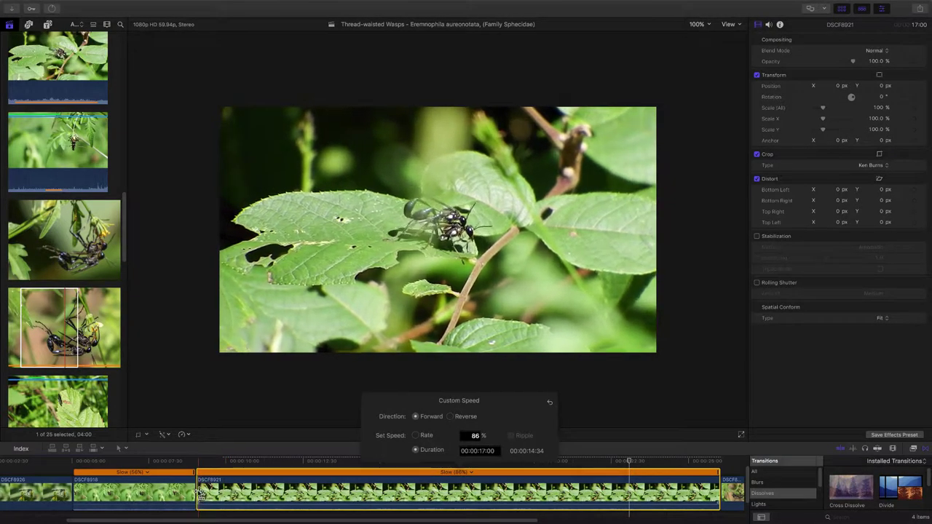
Roll the edit between DSCF8918 and DSCF8921, bringing the project to 30:49.
drag(198, 493, 211, 492)
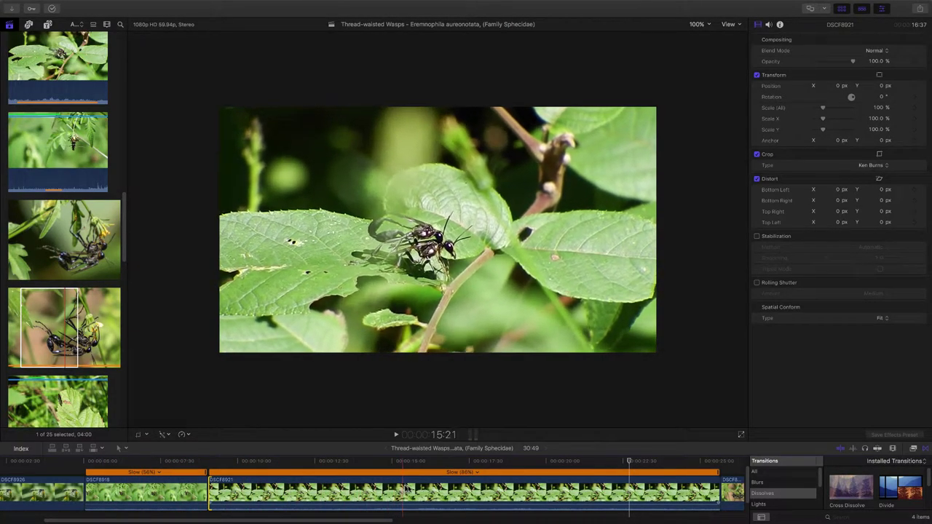
scroll(512, 494, right, 3)
scroll(514, 493, right, 5)
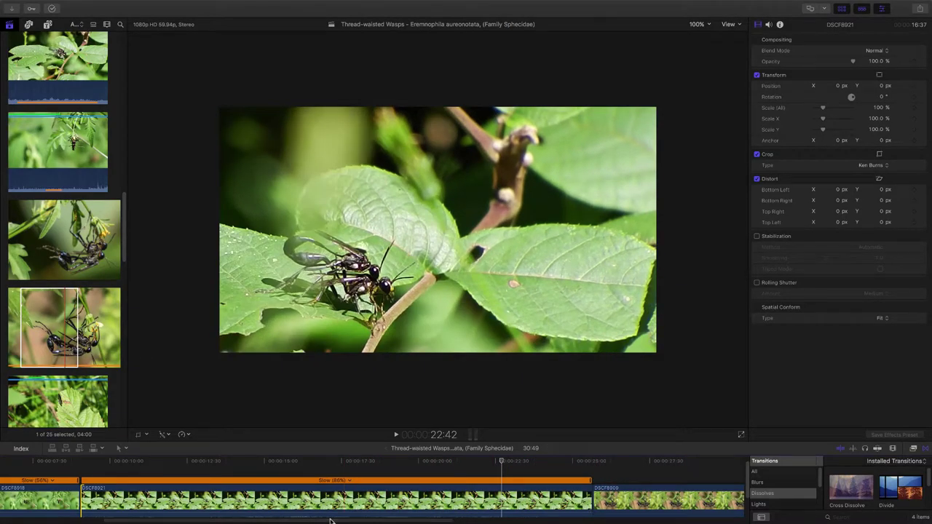
key(super+minus)
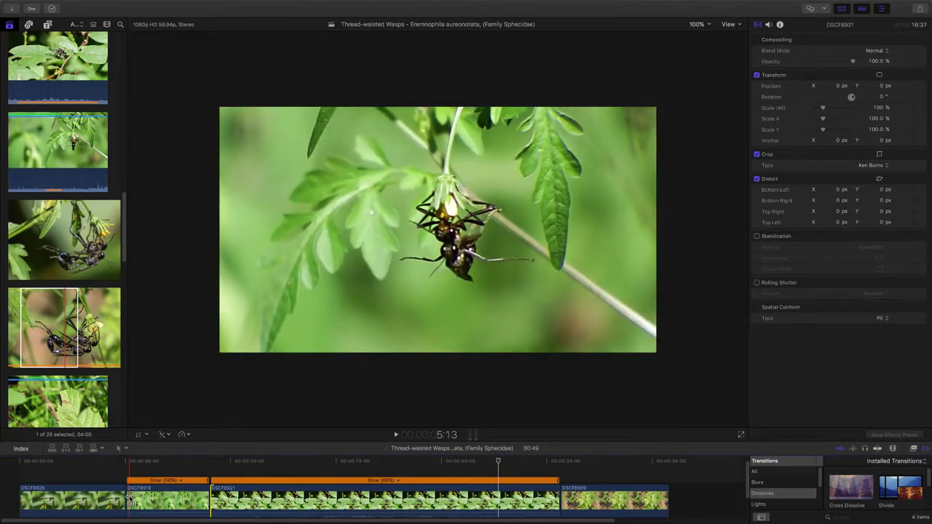
Place Cross Dissolves on the DSCF8926/DSCF8918, DSCF8918/DSCF8921 and DSCF8921/DSCF8909 cuts.
click(123, 500)
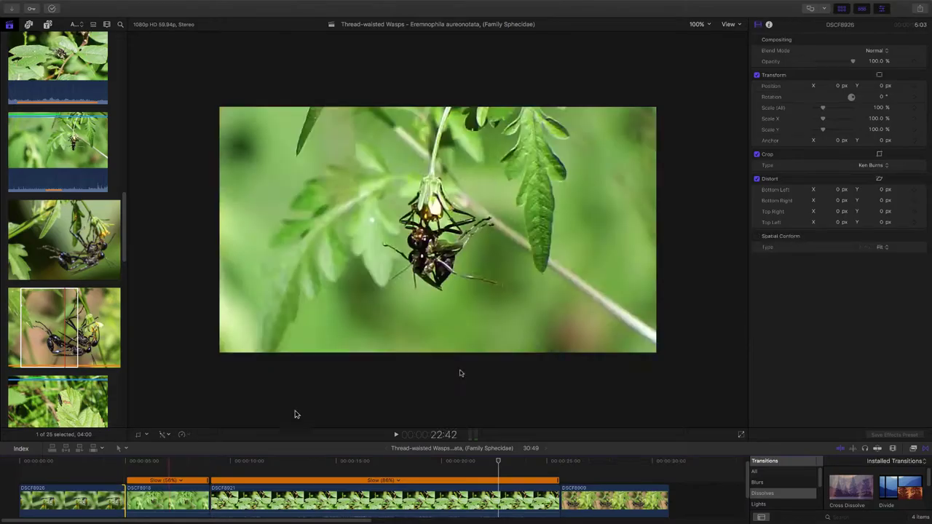
click(857, 489)
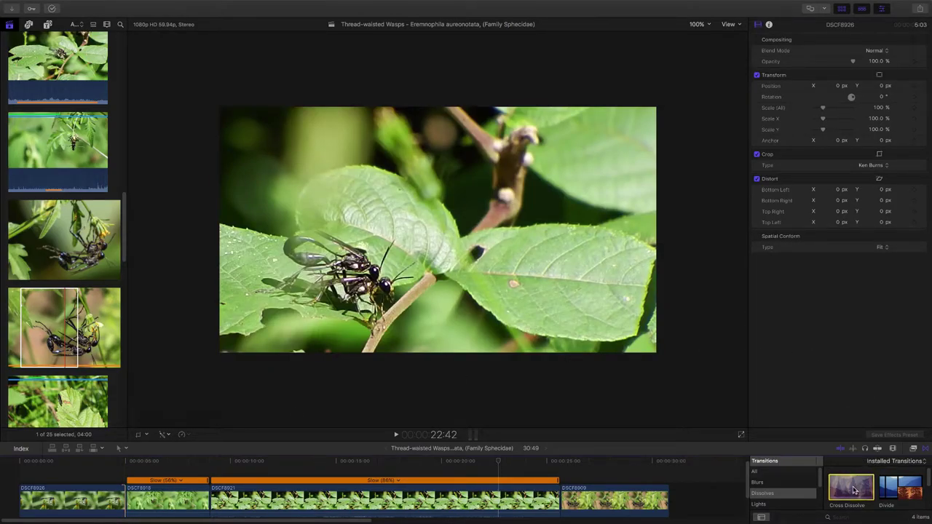
drag(854, 490, 122, 506)
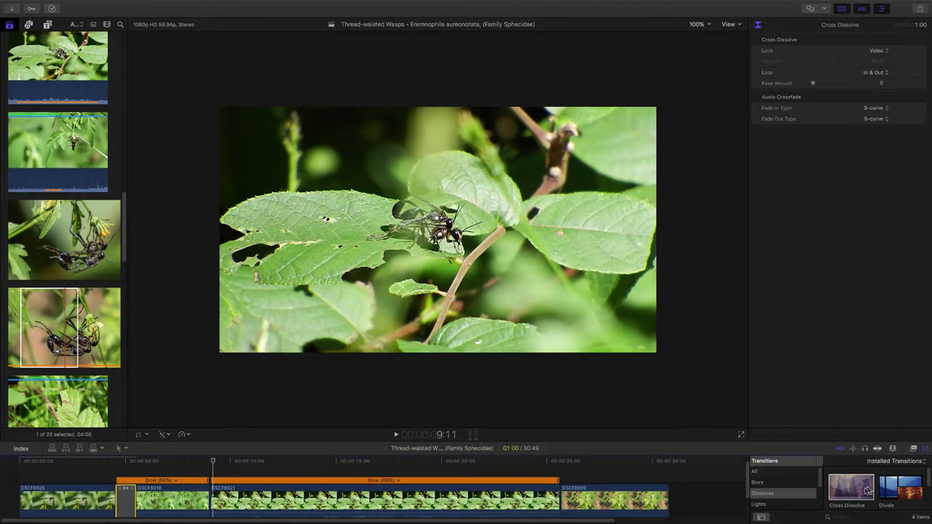
drag(850, 492, 210, 503)
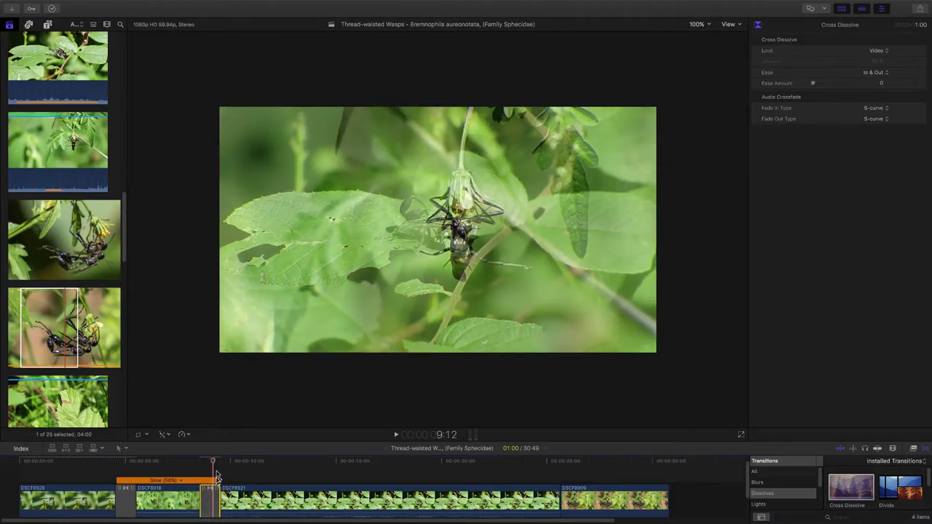
drag(211, 466, 564, 473)
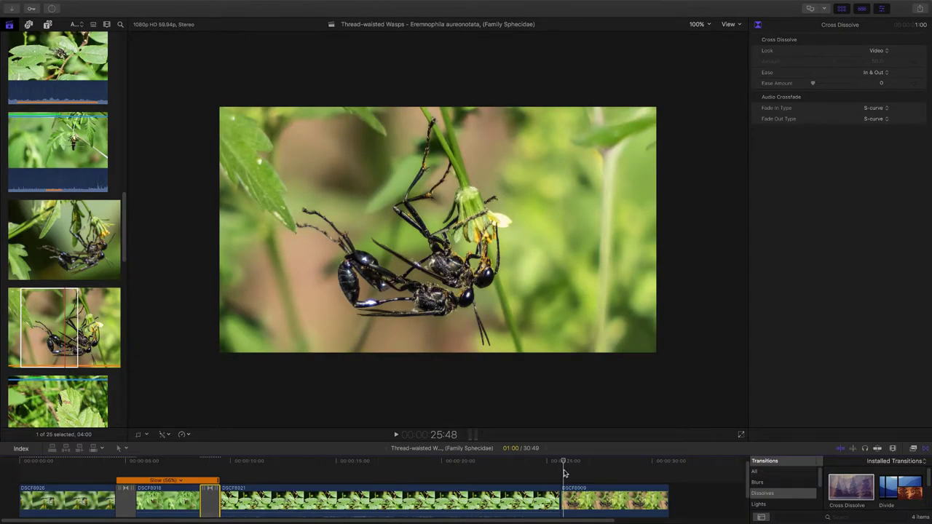
drag(857, 487, 574, 498)
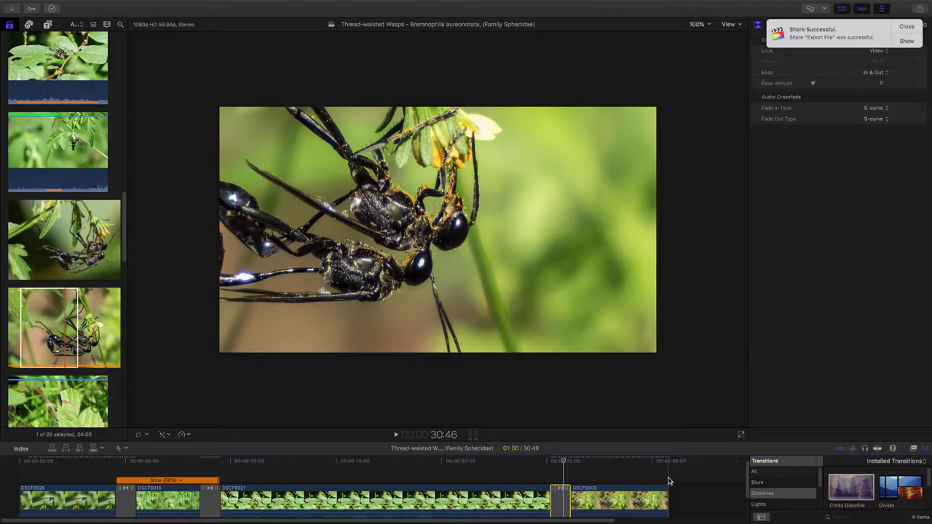
Trim DSCF8909's end, add a closing Cross Dissolve, and play back the 30:10 ending.
click(666, 496)
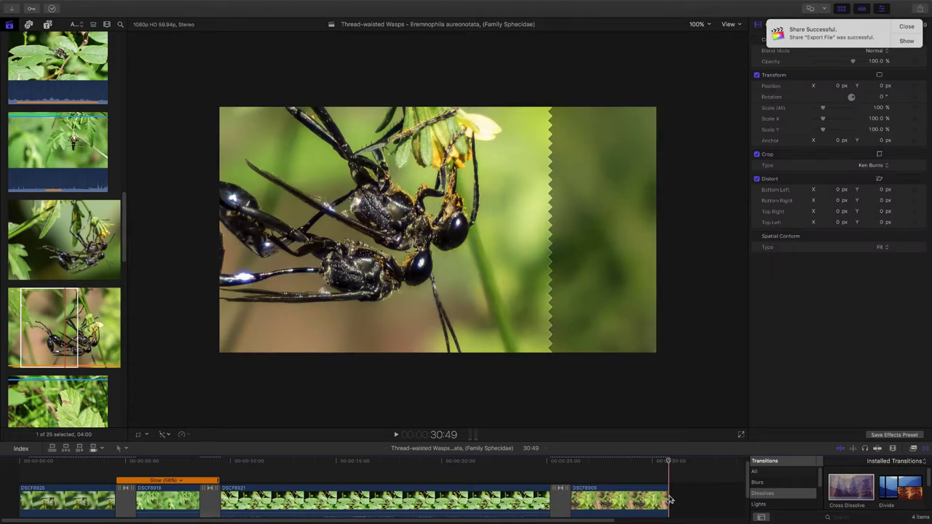
drag(663, 495, 653, 495)
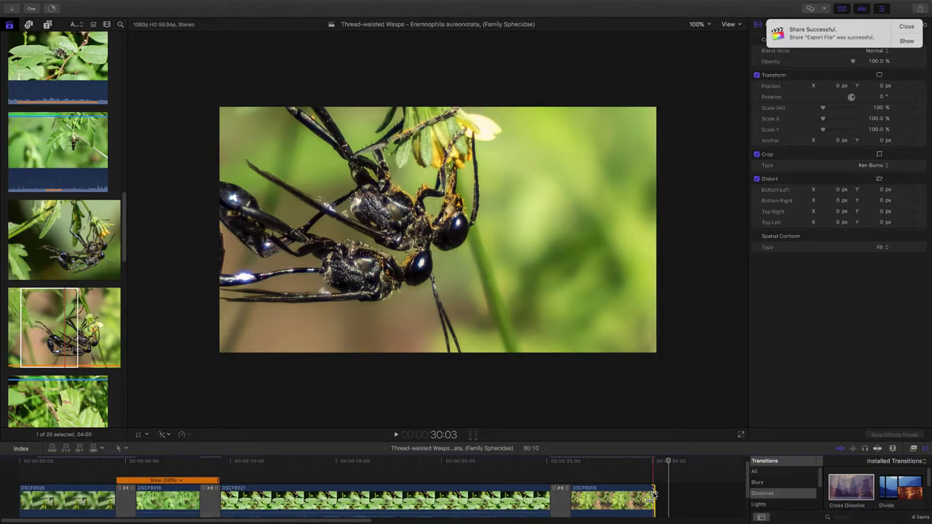
drag(852, 490, 648, 502)
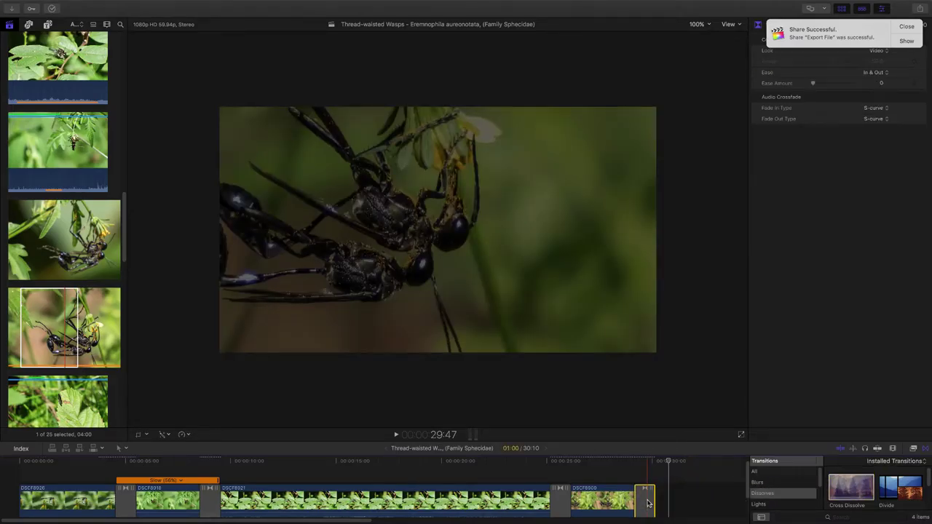
key(slash)
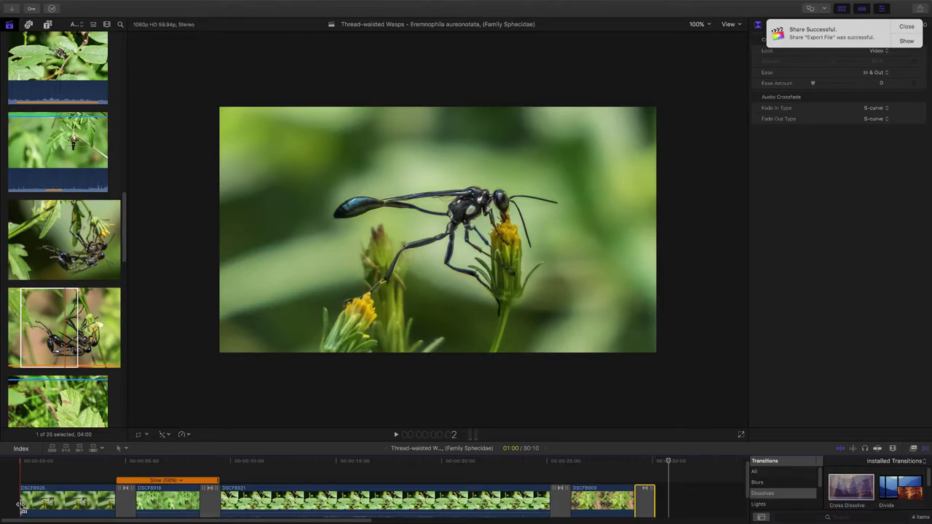
key(space)
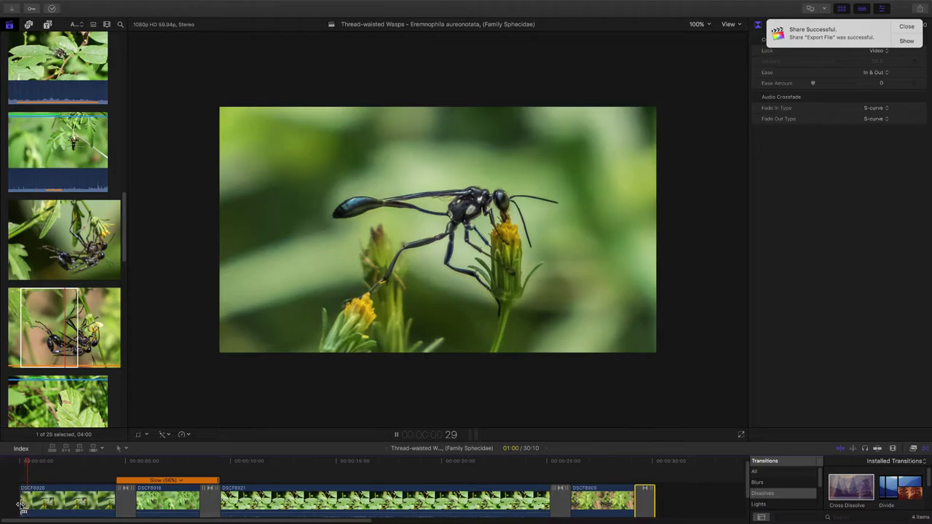